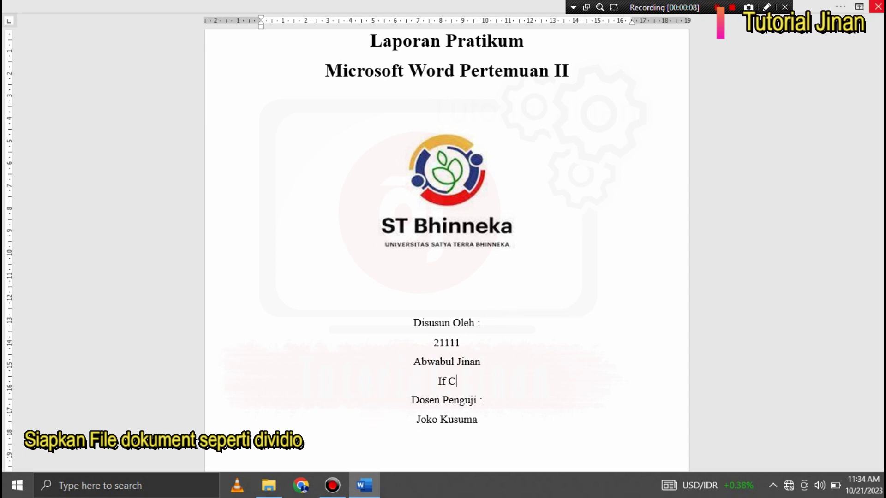
# Step: Reopen Pratikum 1 Laporan, declining the SQL prompt, and restore Show Tabs and Commands
pyautogui.click(876, 6)
pyautogui.doubleClick(184, 86)
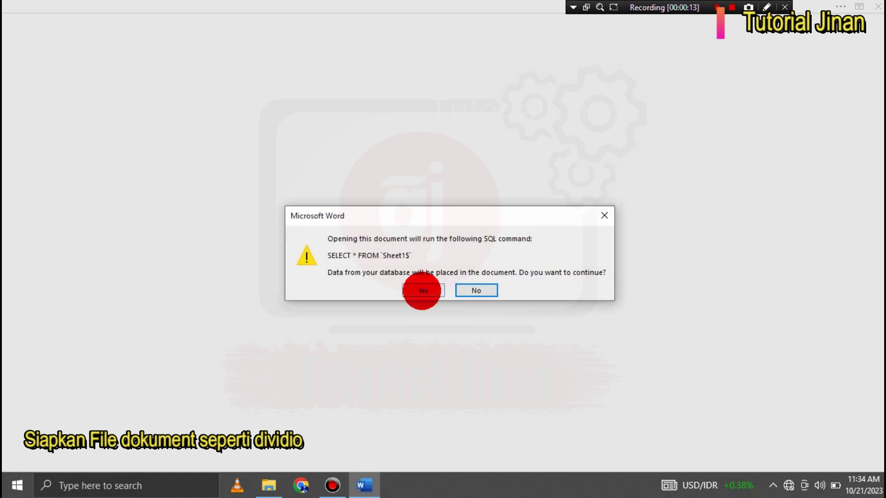
pyautogui.click(421, 291)
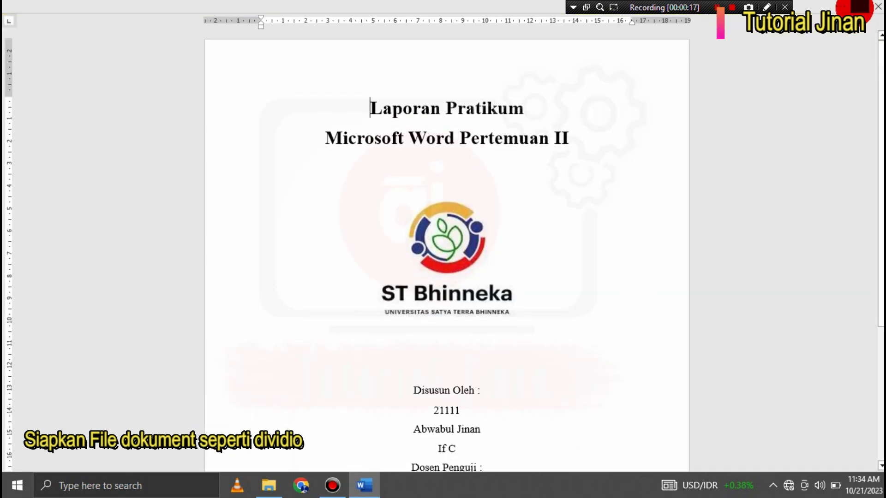
pyautogui.click(858, 7)
pyautogui.click(783, 99)
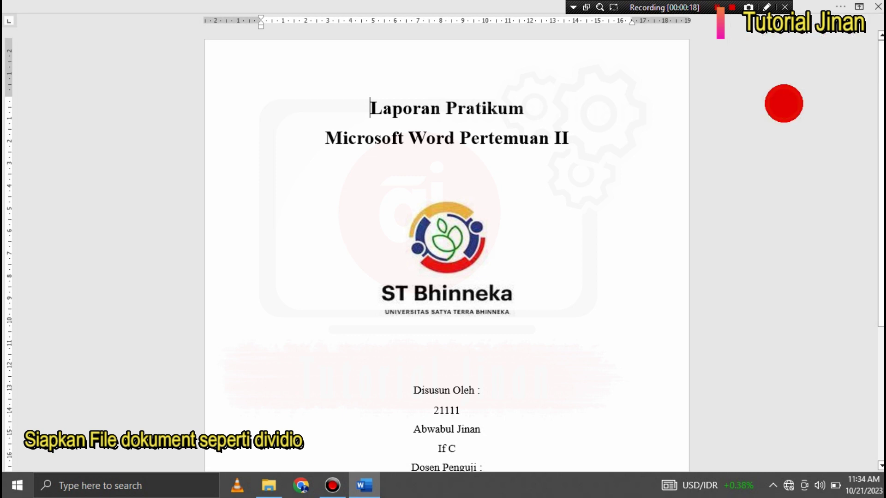
# Step: Scroll down the cover page and select the examiner's name
pyautogui.scroll(-3, 878, 160)
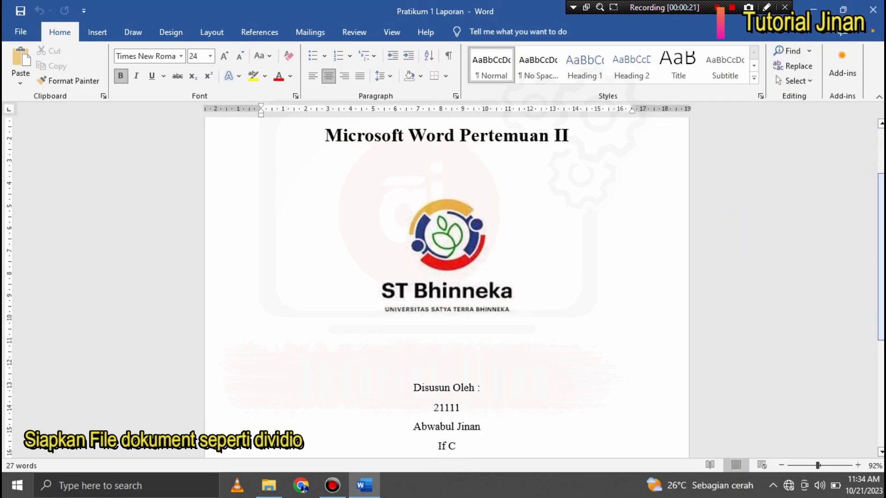
pyautogui.scroll(3, 879, 160)
pyautogui.scroll(-5, 468, 375)
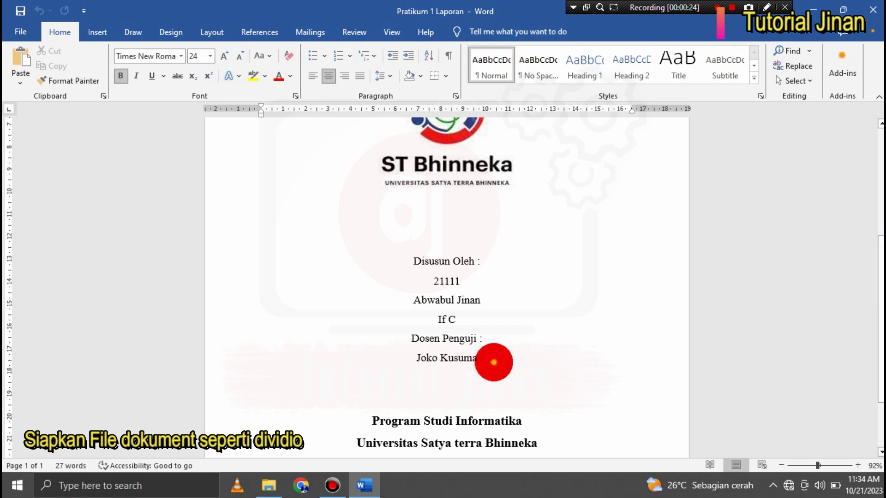
pyautogui.moveTo(491, 361); pyautogui.dragTo(405, 358)
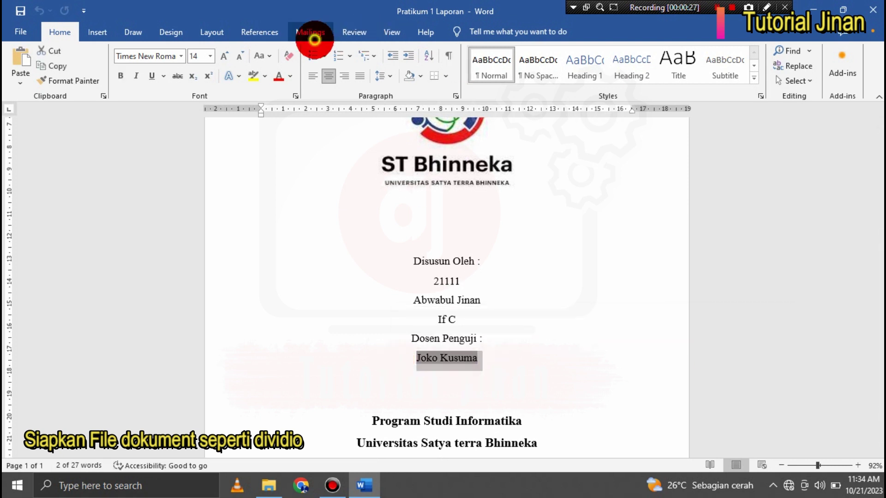
# Step: On Mailings, preview the cover page by switching between student records 1 and 2
pyautogui.click(310, 32)
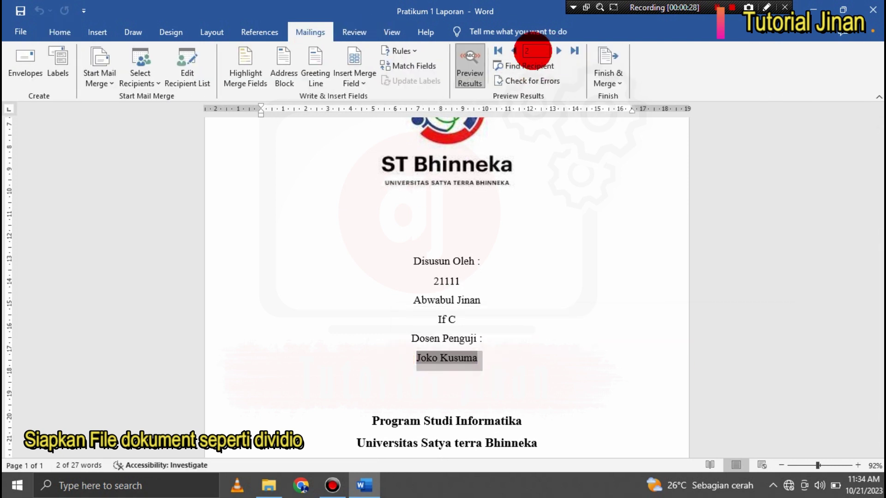
pyautogui.click(514, 51)
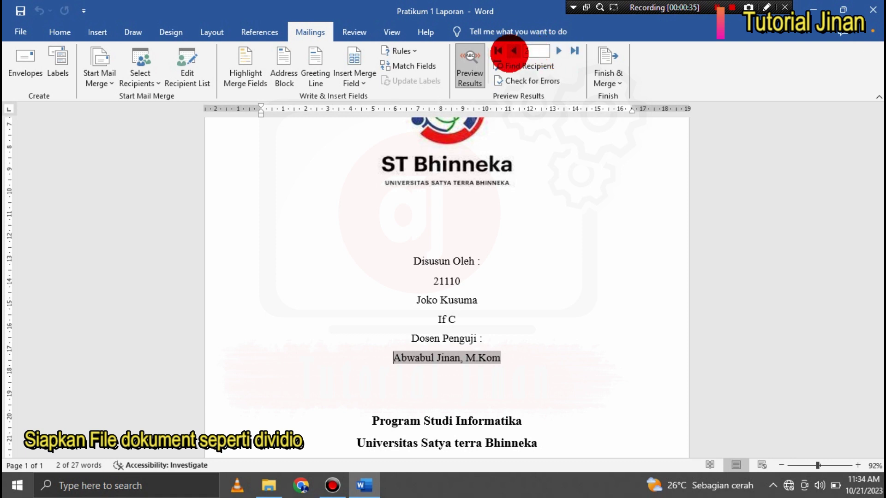
pyautogui.click(557, 50)
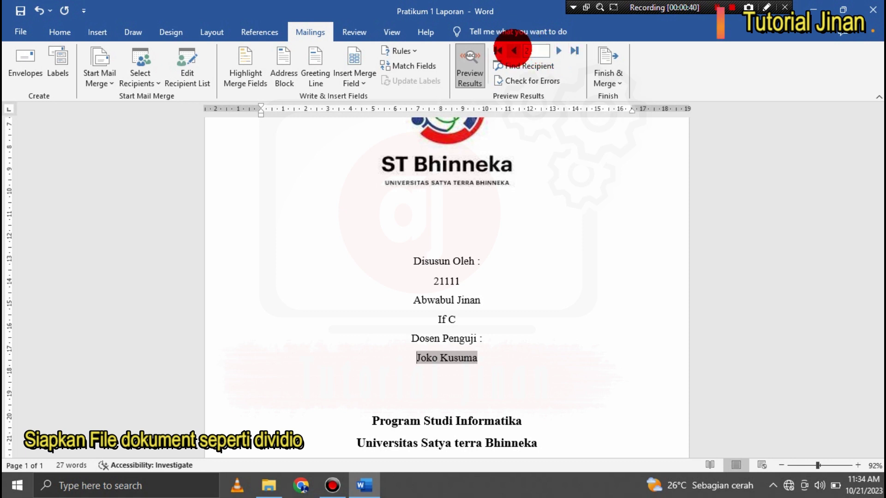
pyautogui.click(513, 50)
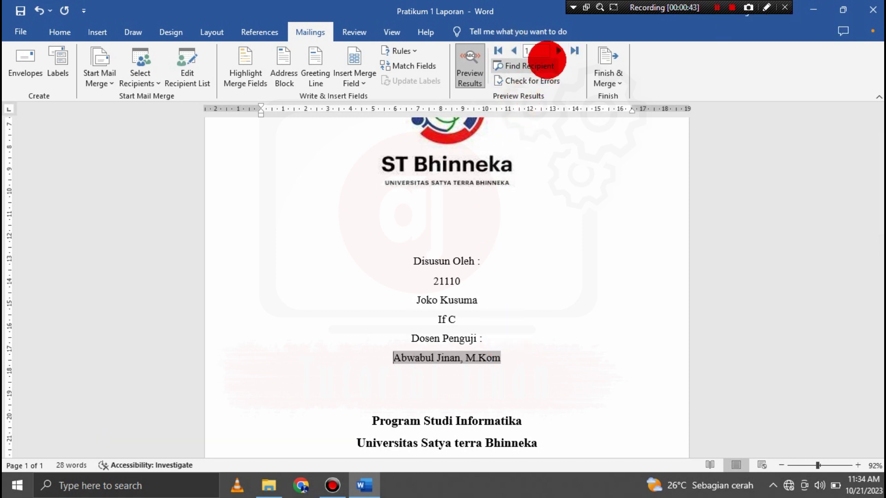
pyautogui.click(559, 51)
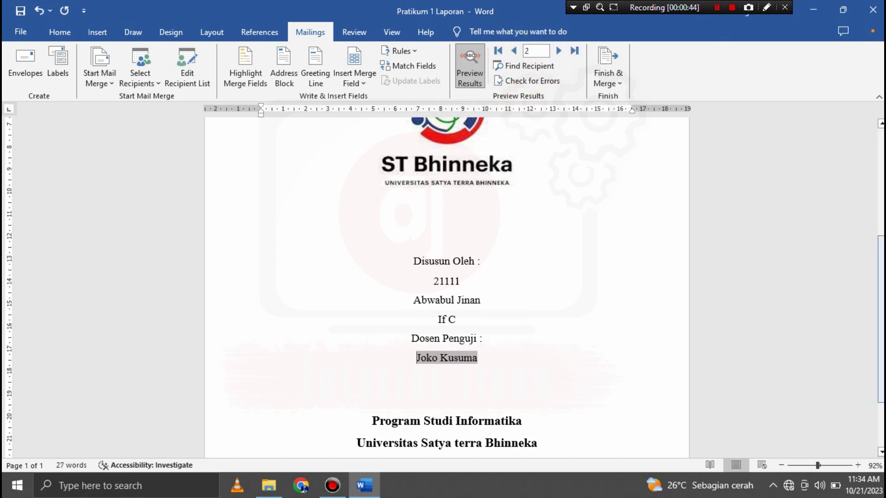
# Step: Check the academic year line while toggling between records 1 and 2 again
pyautogui.scroll(-3, 447, 277)
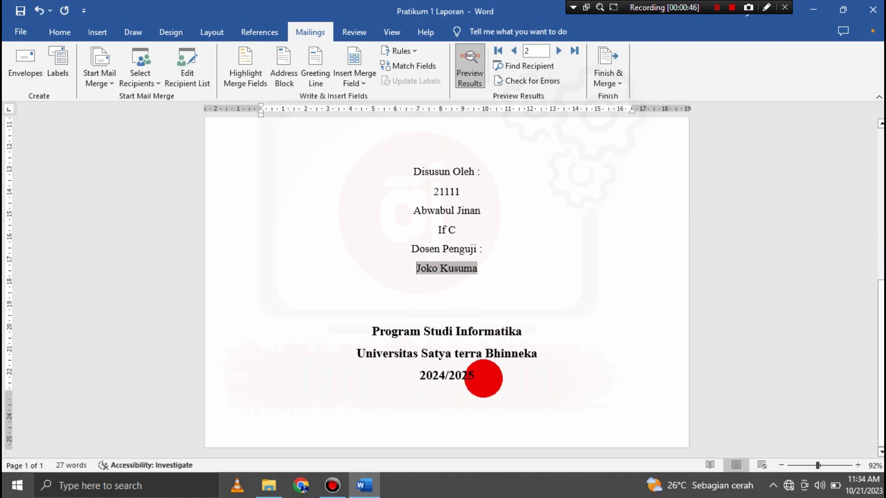
pyautogui.click(472, 375)
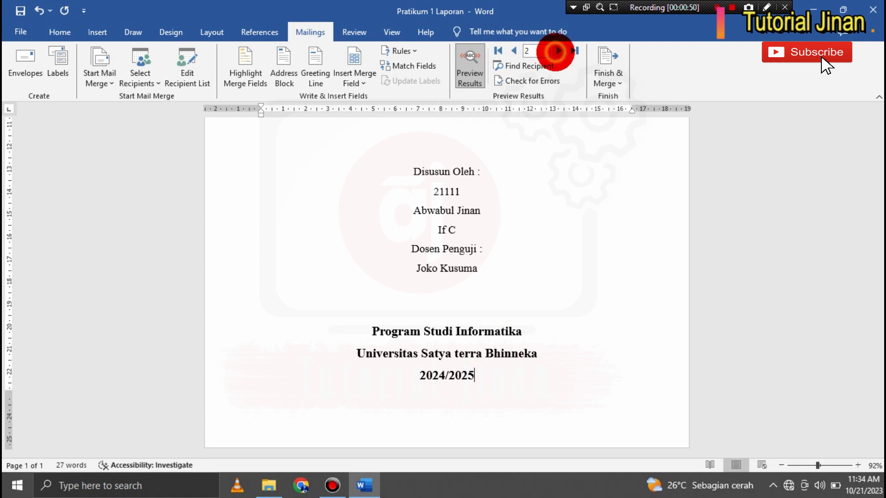
pyautogui.click(513, 51)
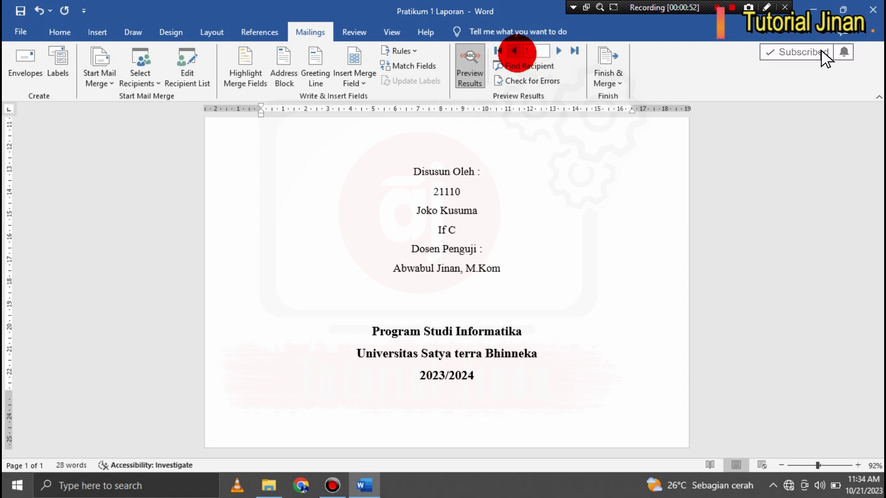
pyautogui.click(562, 50)
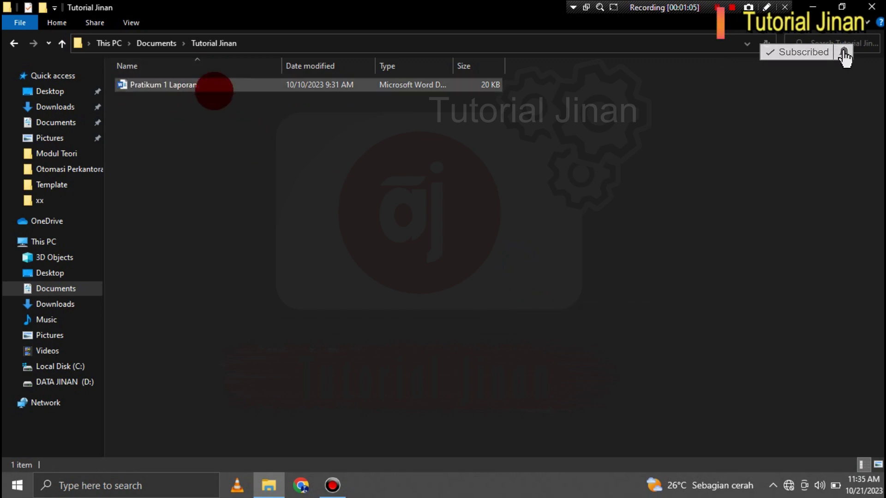
# Step: Search the taskbar for 'exc' and launch Excel from the results
pyautogui.click(328, 87)
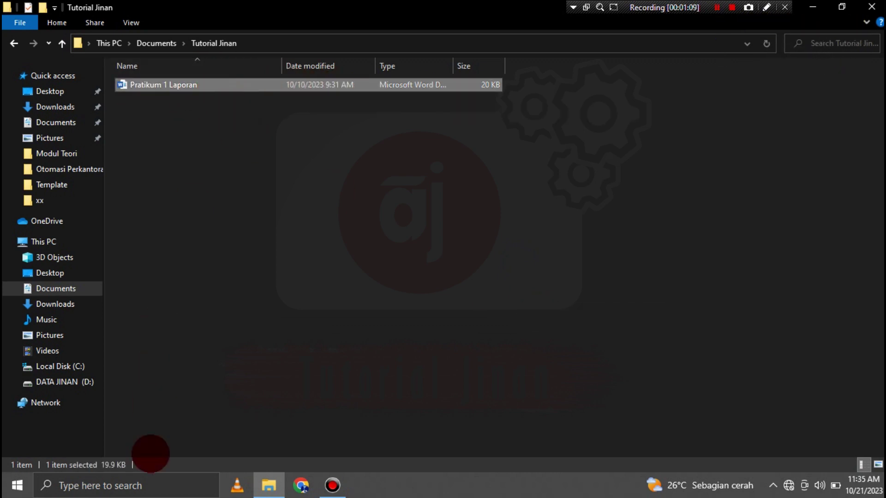
pyautogui.click(122, 485)
pyautogui.write('e')
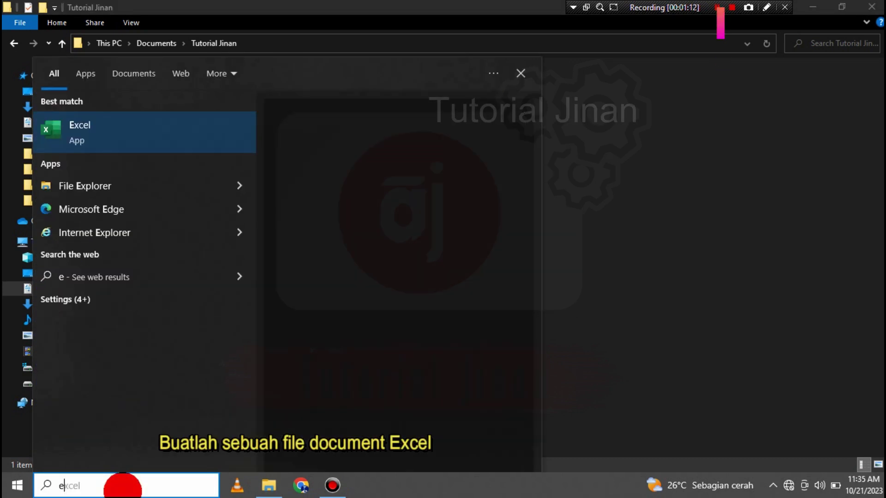
pyautogui.write('xce')
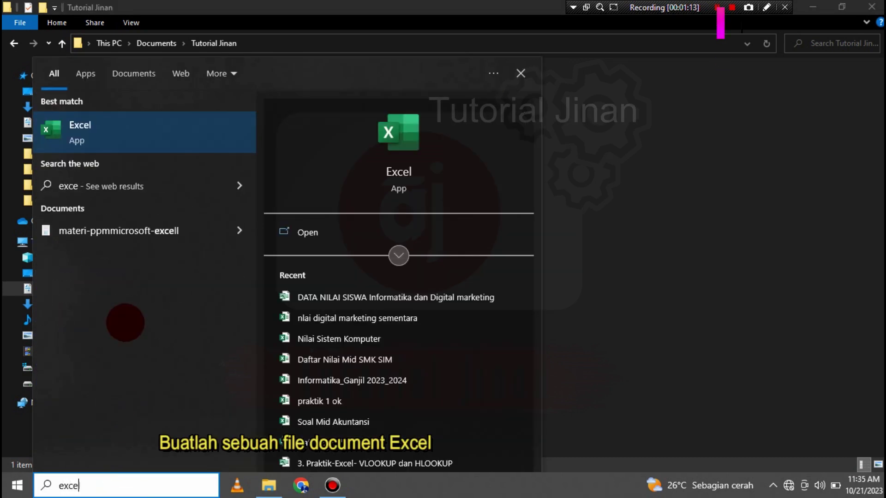
pyautogui.click(114, 139)
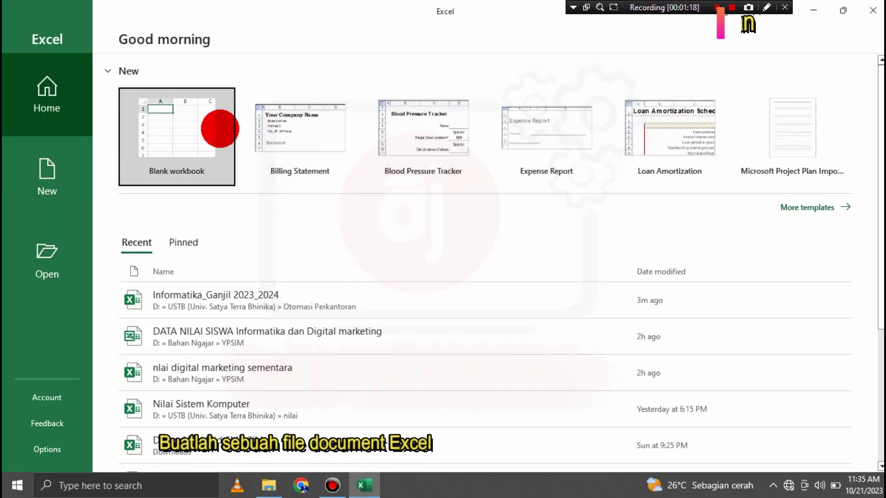
# Step: Create a blank workbook and enter headers Nim, Nama, Kelas and Prodi in A1:D1
pyautogui.click(212, 129)
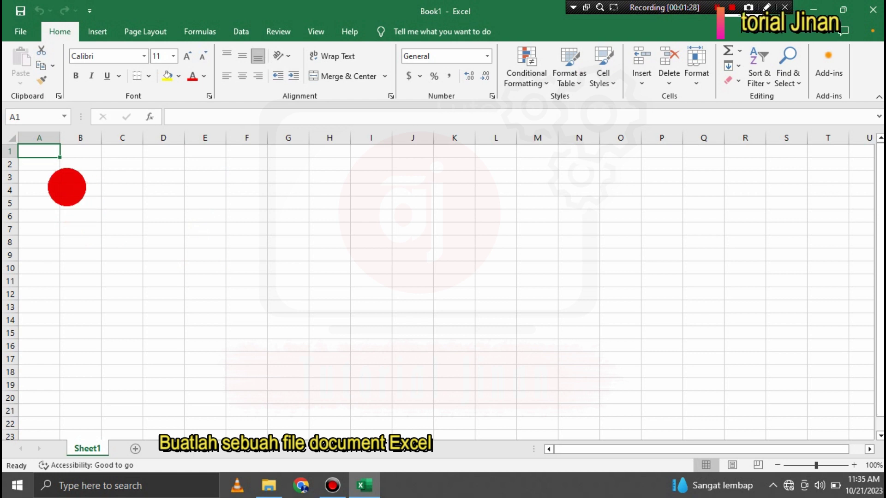
pyautogui.write('Nim')
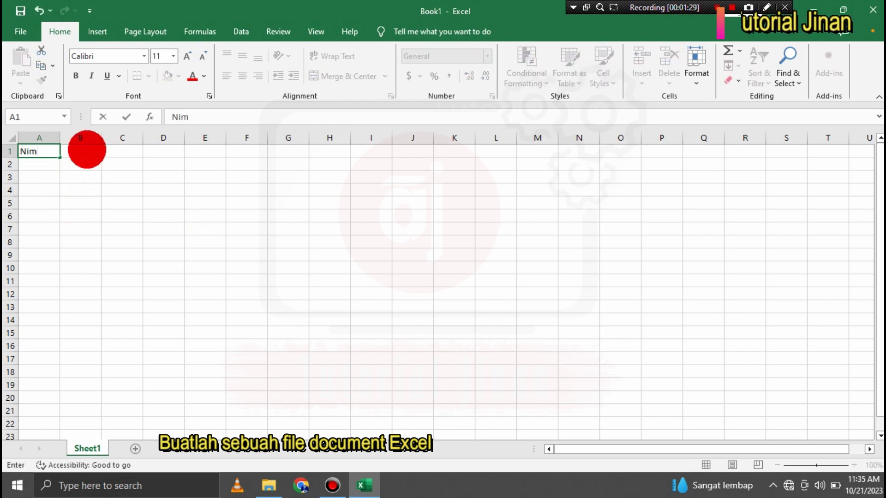
pyautogui.click(86, 151)
pyautogui.write('Nama')
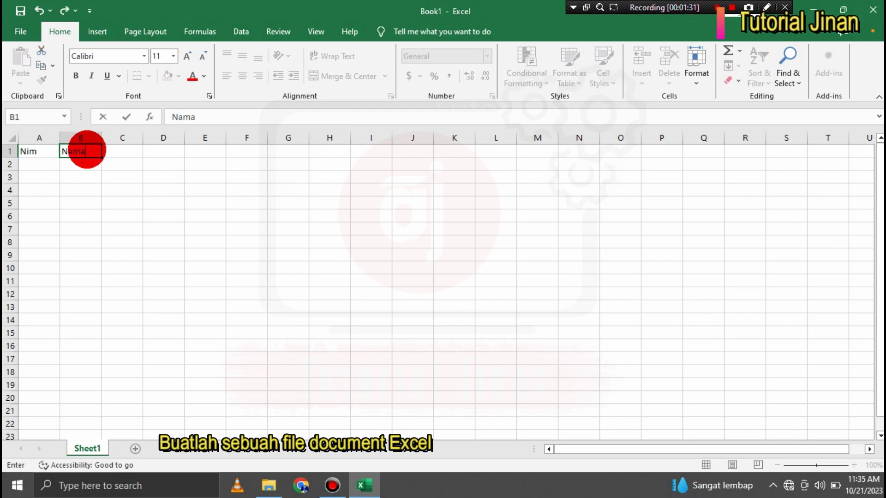
pyautogui.click(127, 149)
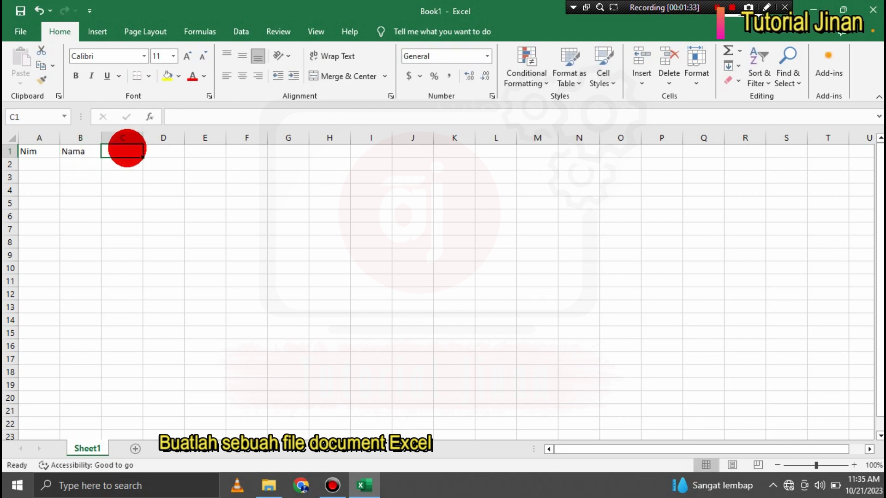
pyautogui.write('Kelas')
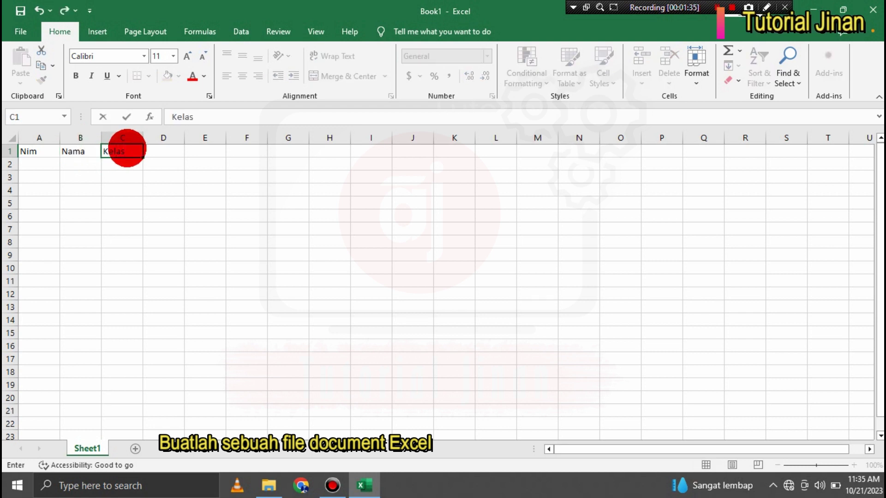
pyautogui.click(162, 151)
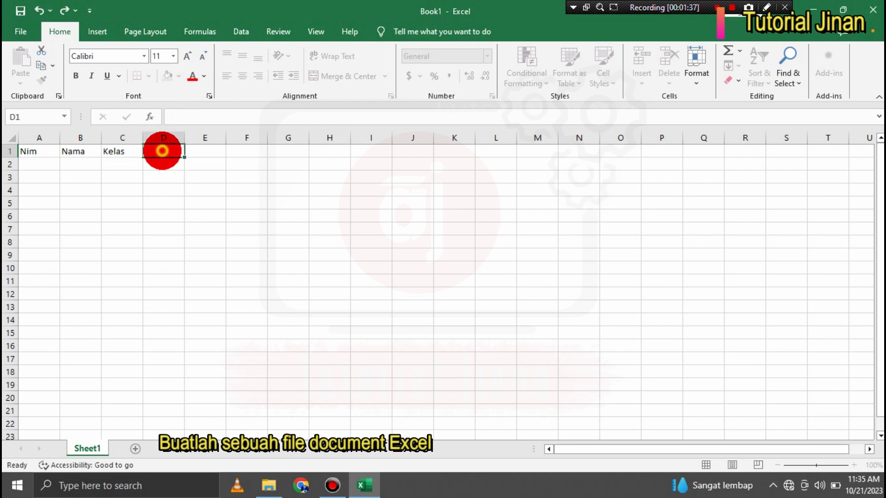
pyautogui.write('Prodi')
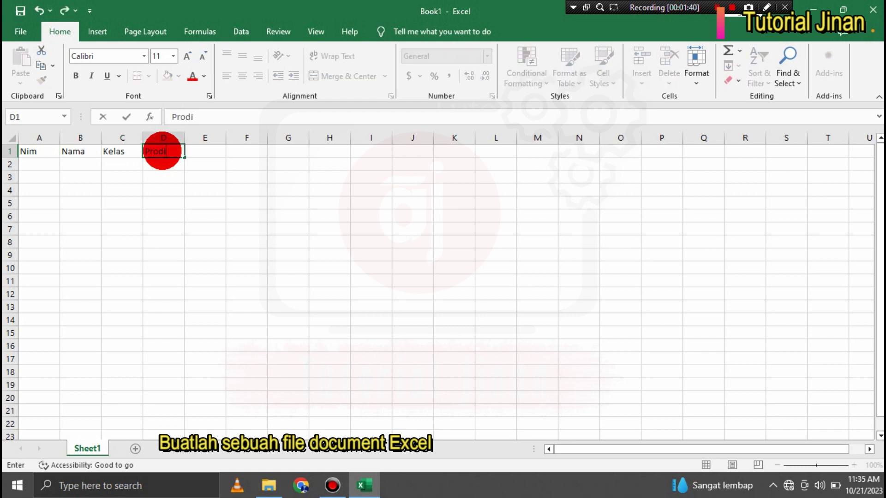
pyautogui.press('Tab')
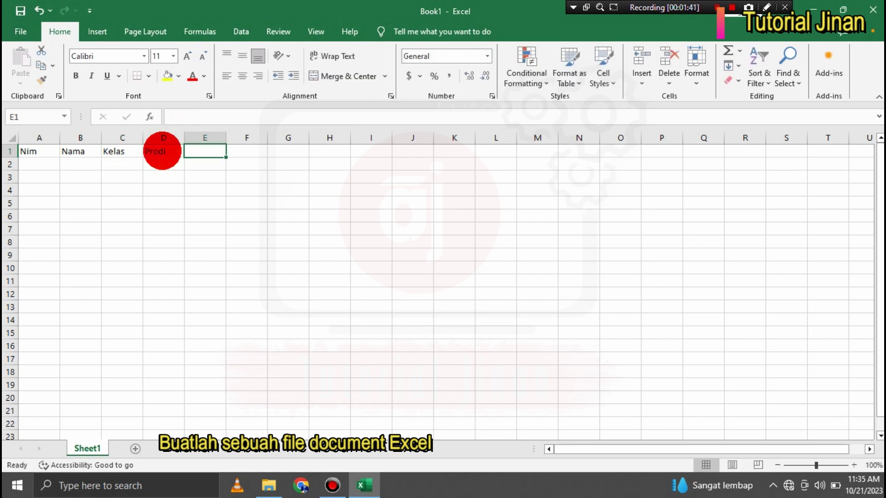
# Step: Add headers Dosen Penguji and Tahun Ajaran in E1:F1 and widen column E
pyautogui.write('Dosen Penguji')
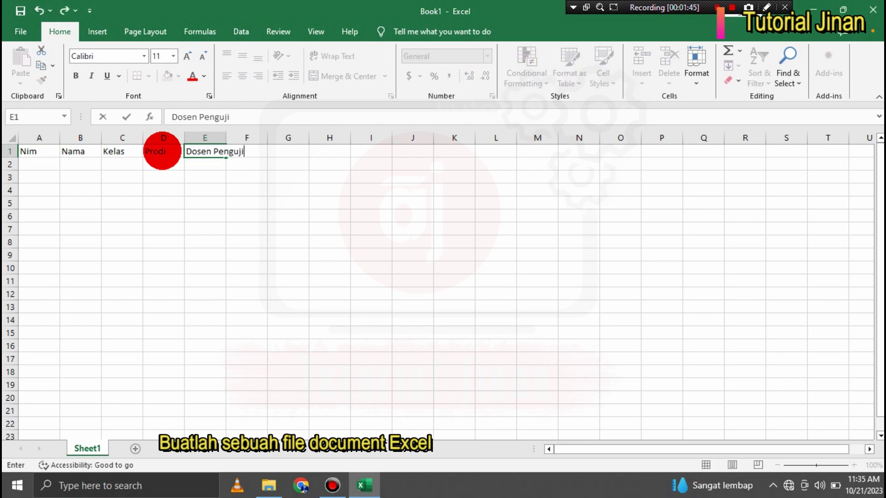
pyautogui.press('Tab')
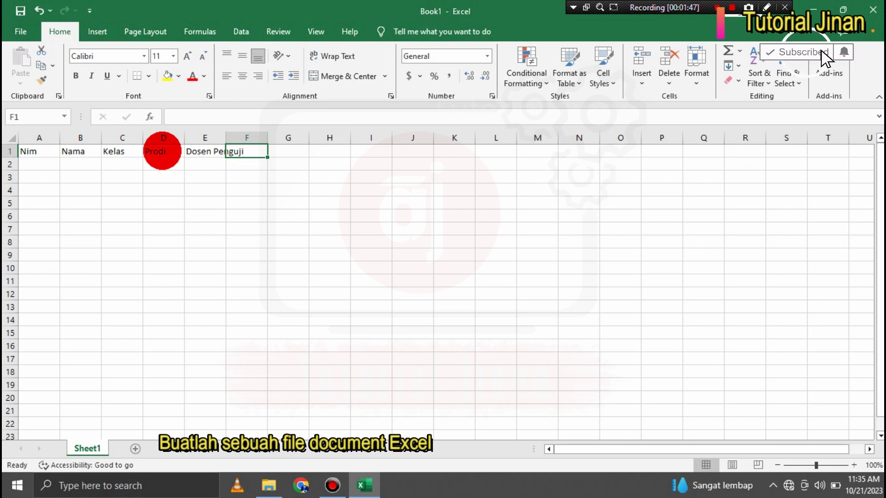
pyautogui.write('Tahu')
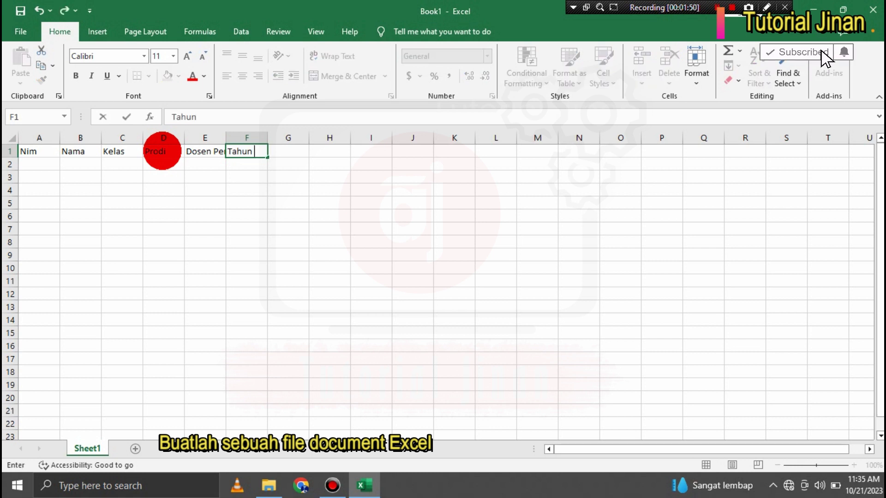
pyautogui.write('n')
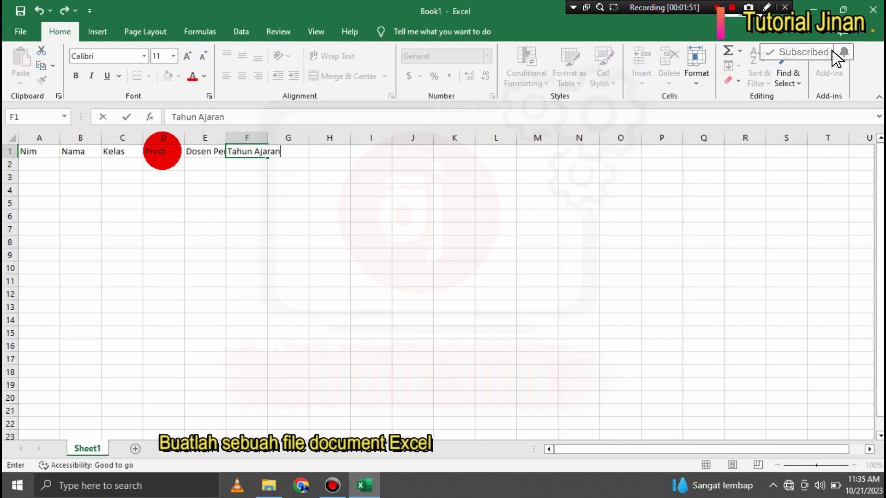
pyautogui.click(324, 216)
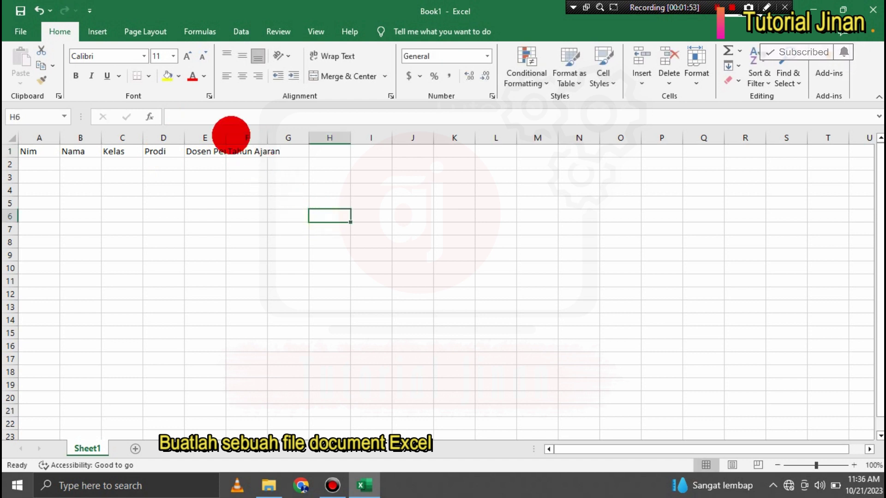
pyautogui.moveTo(226, 138); pyautogui.dragTo(343, 137)
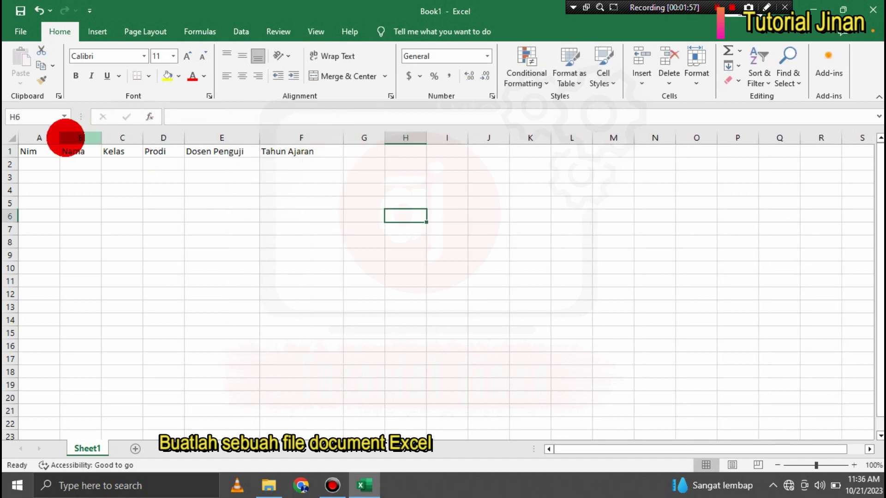
# Step: Enter the three students' NIM numbers in A2:A4
pyautogui.click(45, 165)
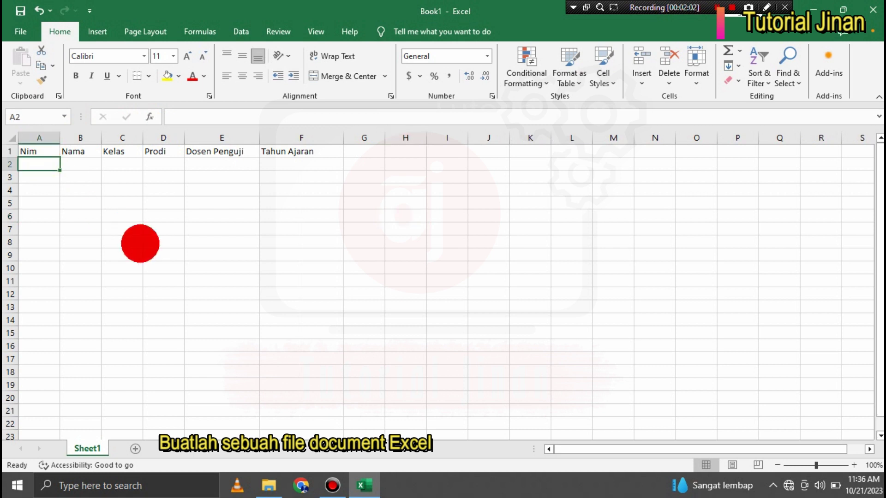
pyautogui.write('21111101')
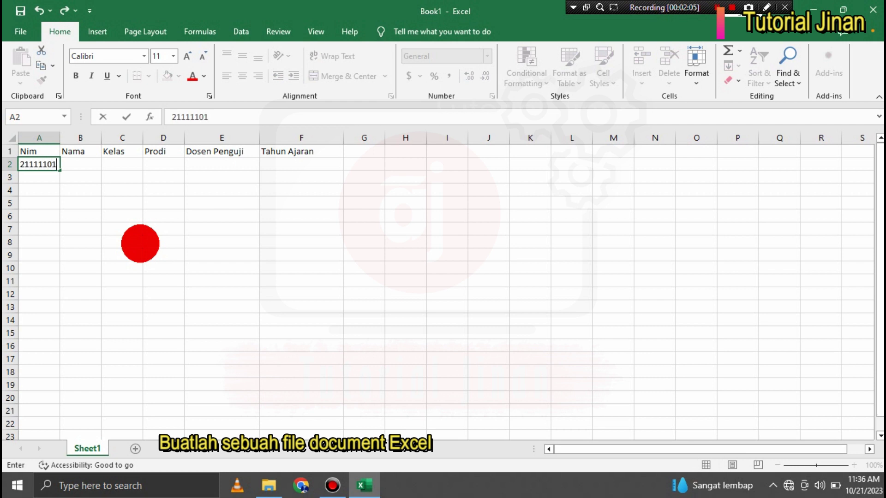
pyautogui.press('Return')
pyautogui.write('21111102')
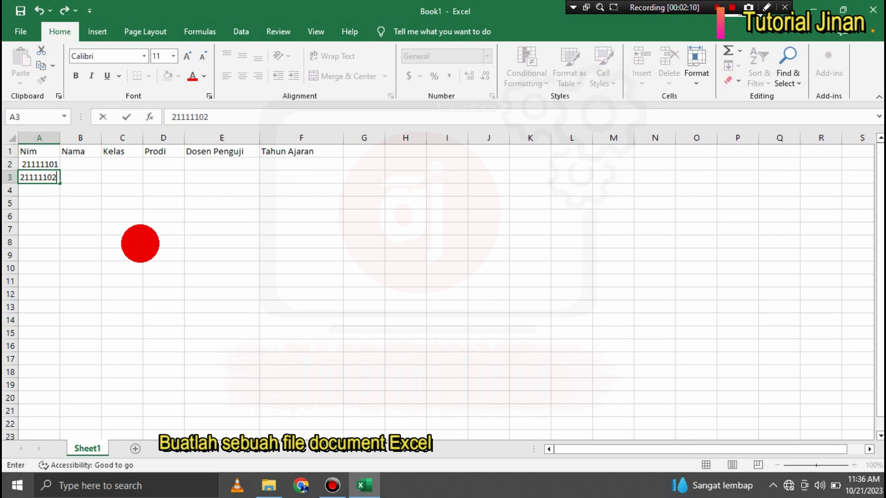
pyautogui.press('Return')
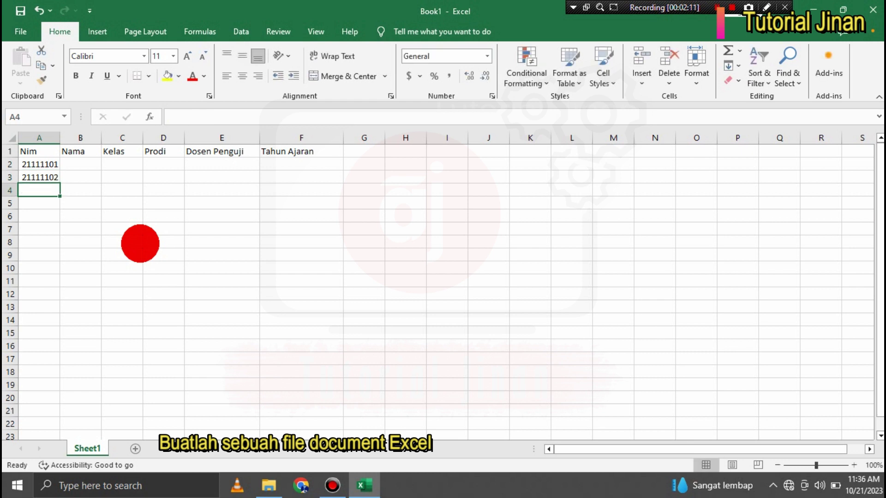
pyautogui.write('21111103')
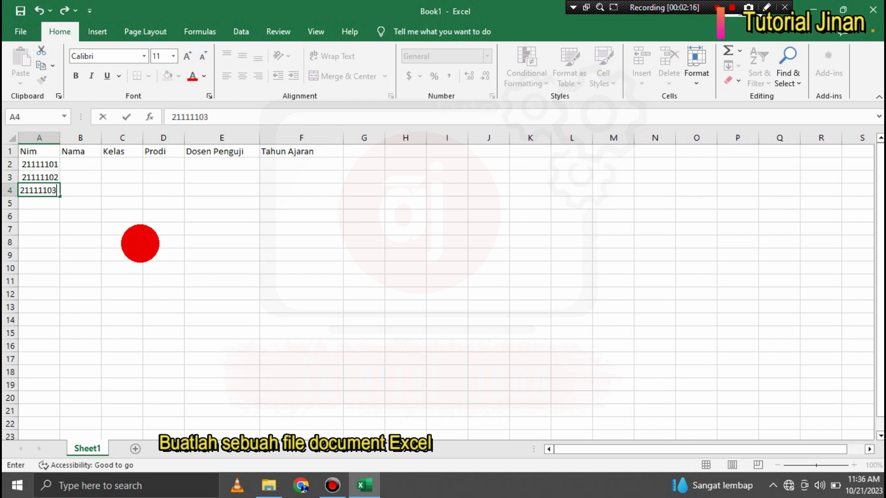
pyautogui.press('Tab')
# Step: Enter the three students' full names in B2:B4
pyautogui.press('Up')
pyautogui.press('Up')
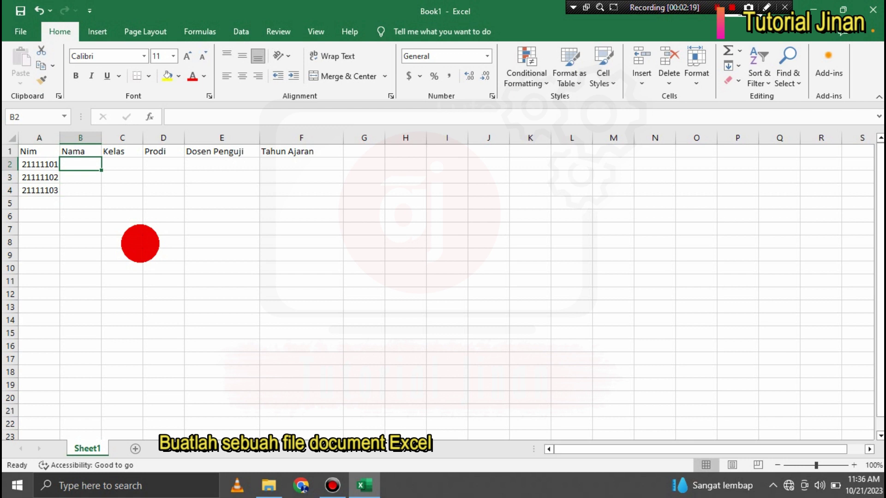
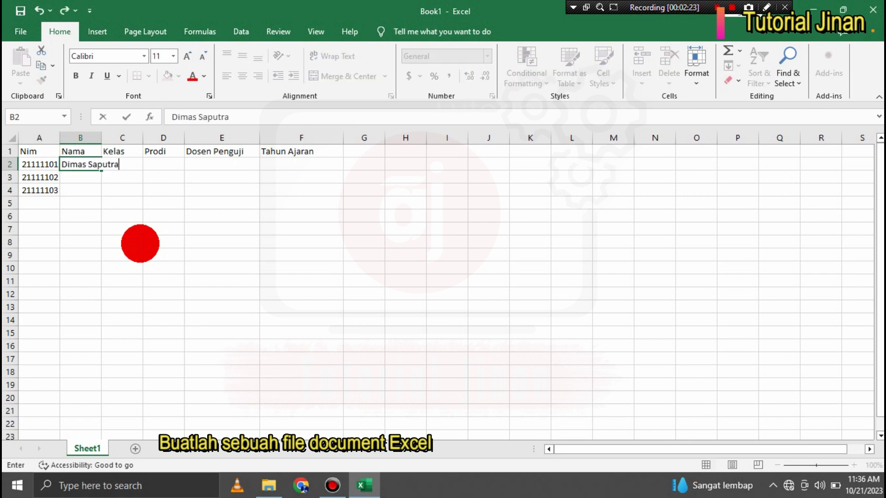
pyautogui.press('Return')
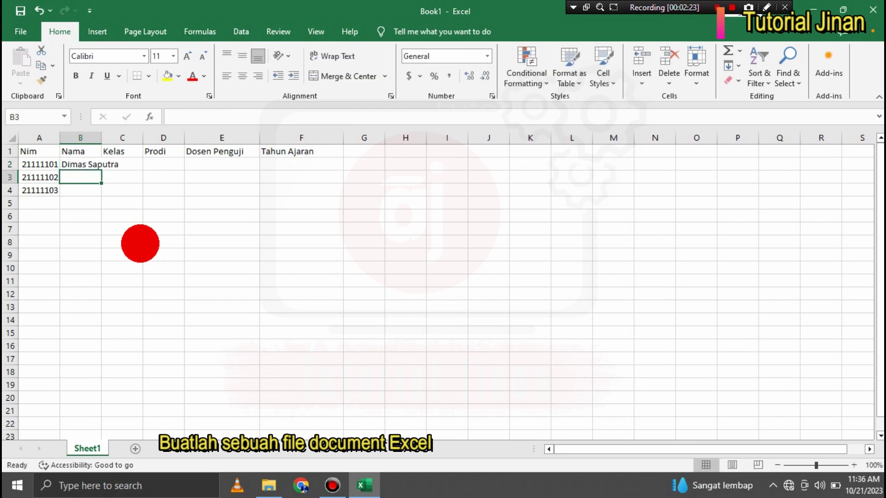
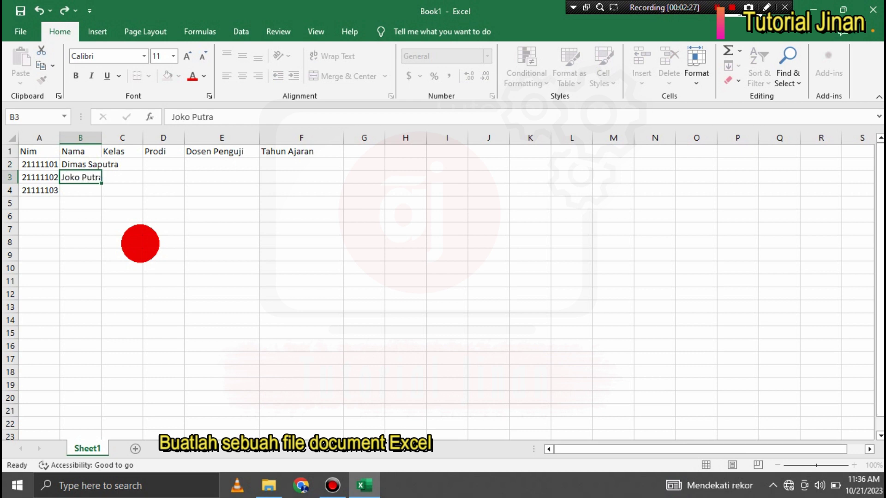
pyautogui.press('Return')
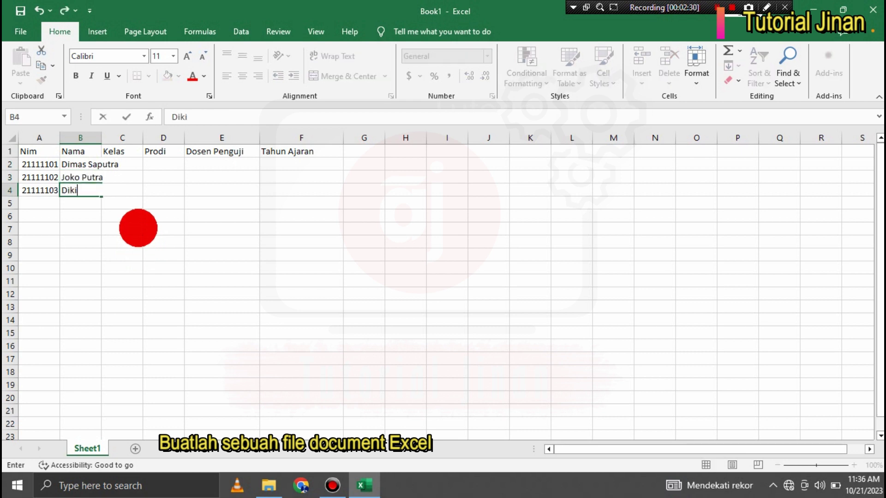
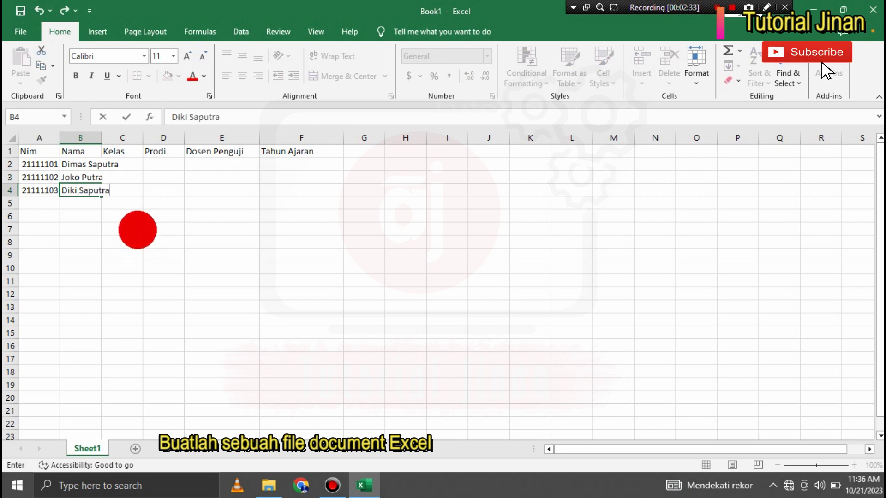
pyautogui.click(170, 192)
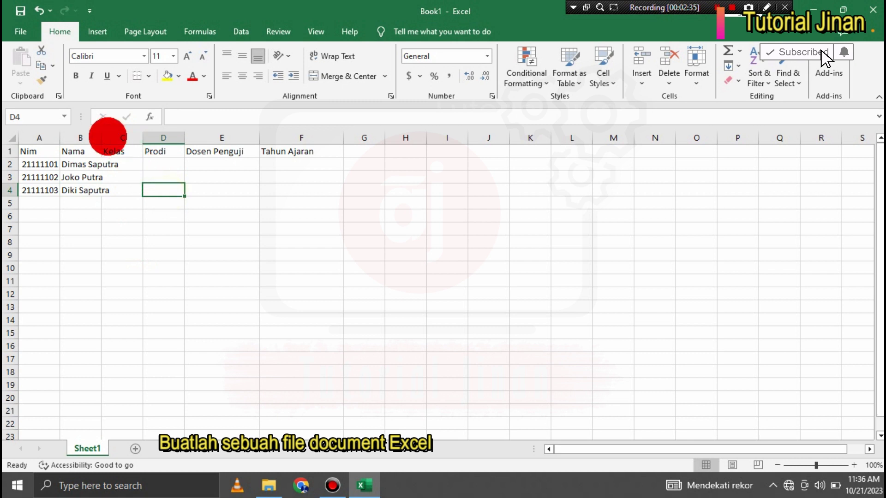
# Step: Widen column B and enter classes IF C, IF B and IF A in C2:C4
pyautogui.moveTo(103, 138); pyautogui.dragTo(132, 138)
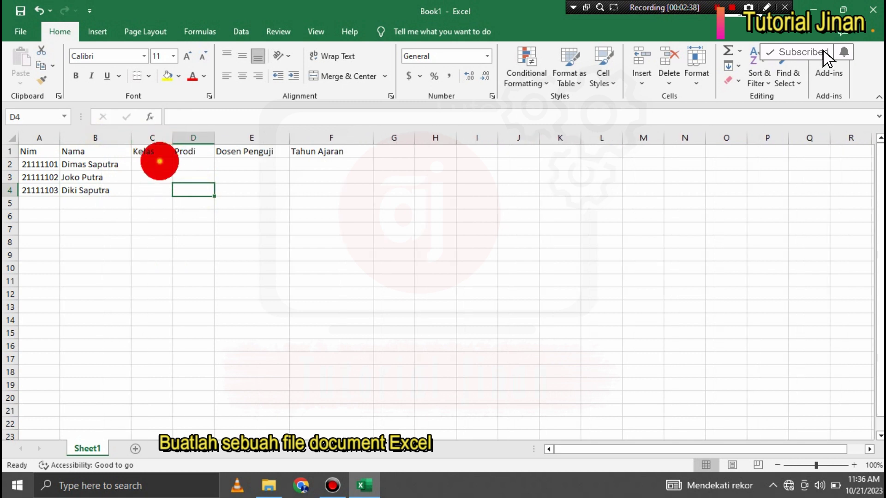
pyautogui.click(159, 162)
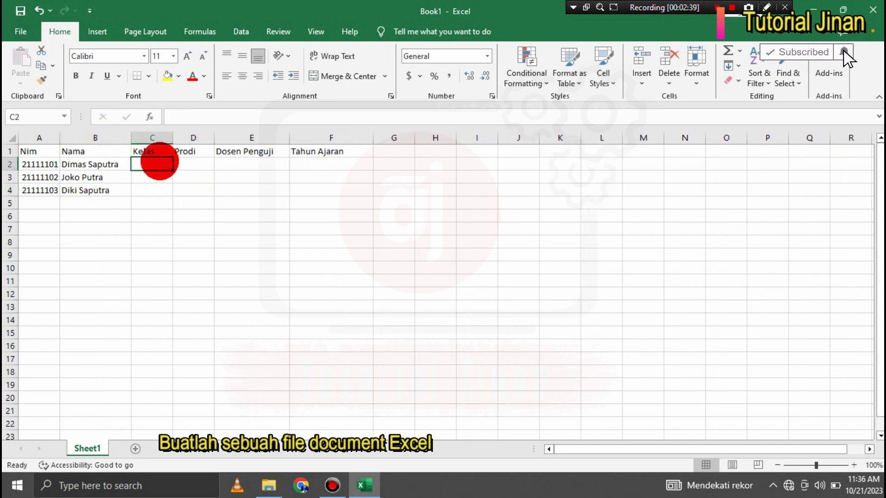
pyautogui.write('IF C')
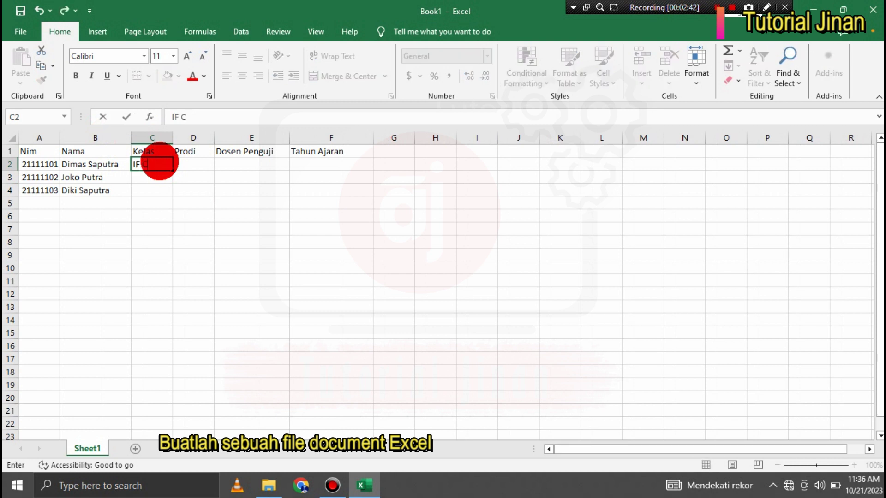
pyautogui.press('Return')
pyautogui.write('IF C')
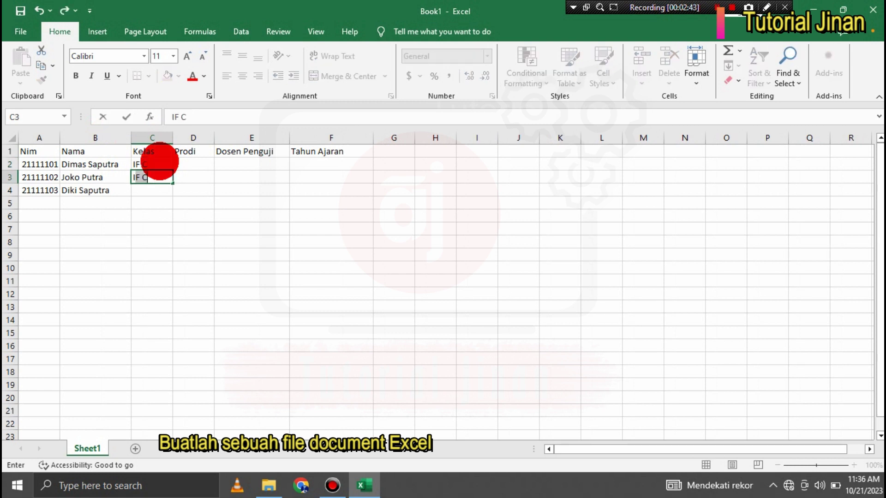
pyautogui.press('Return')
pyautogui.press('Up')
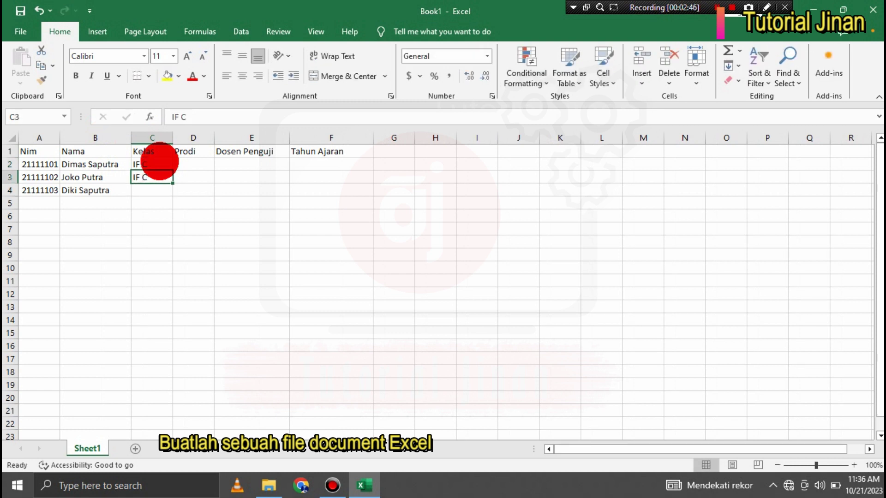
pyautogui.write('I')
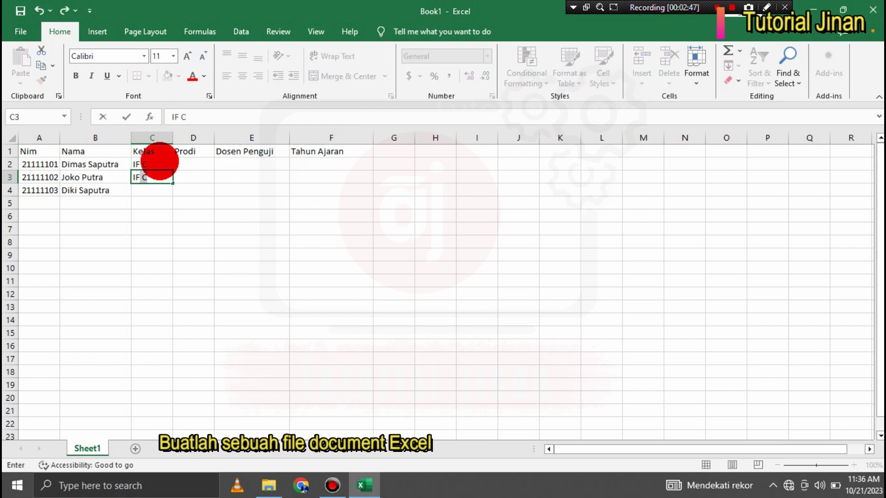
pyautogui.write('B')
pyautogui.press('Return')
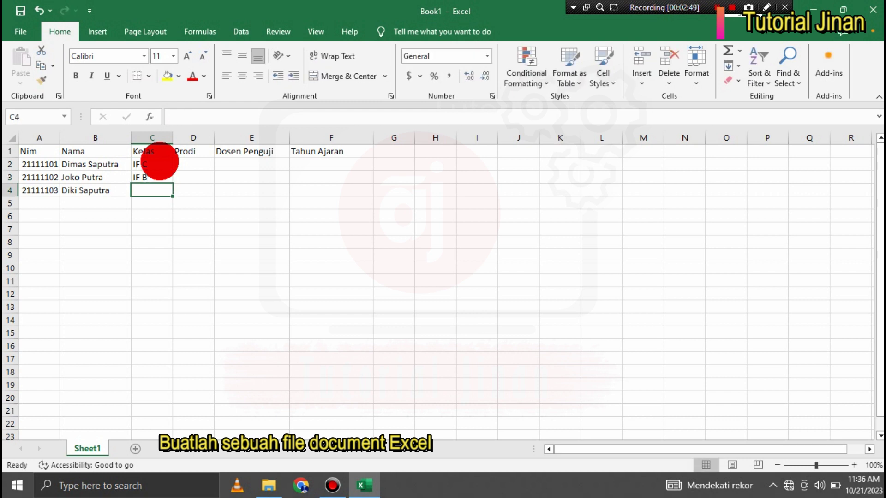
pyautogui.write('IF A')
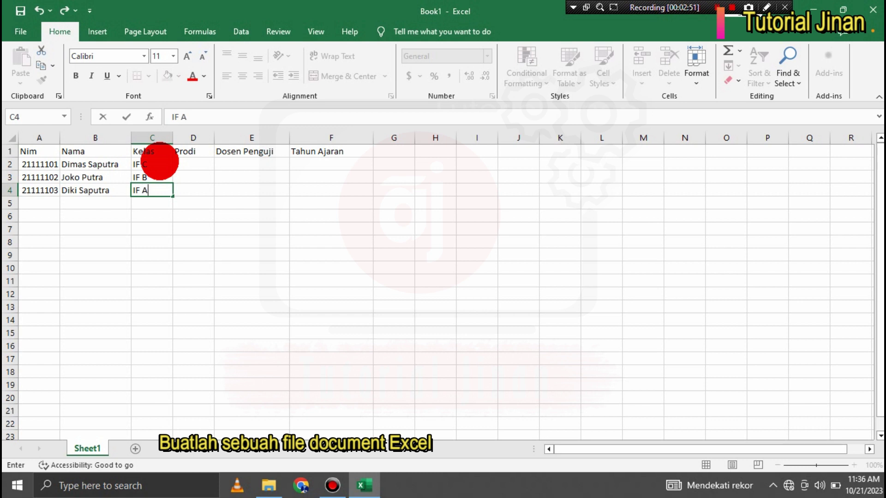
pyautogui.click(200, 164)
# Step: Enter Informatika as the Prodi for all three students in D2:D4
pyautogui.write('Informatika')
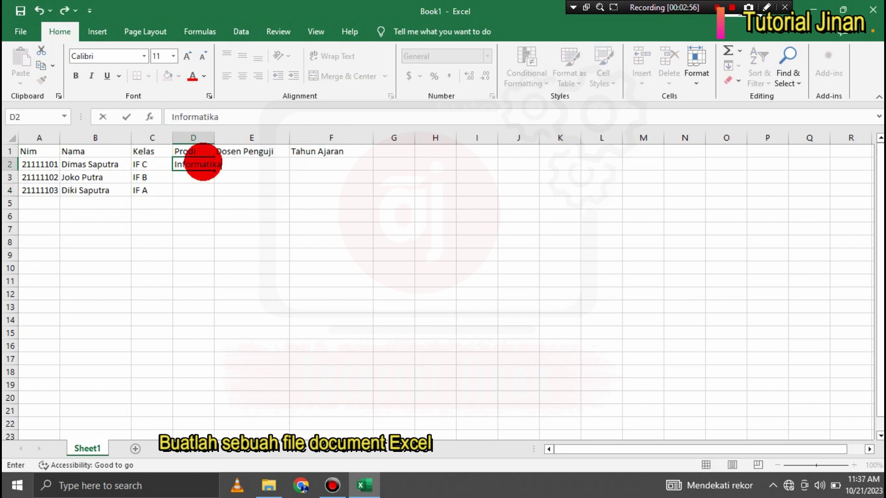
pyautogui.press('Return')
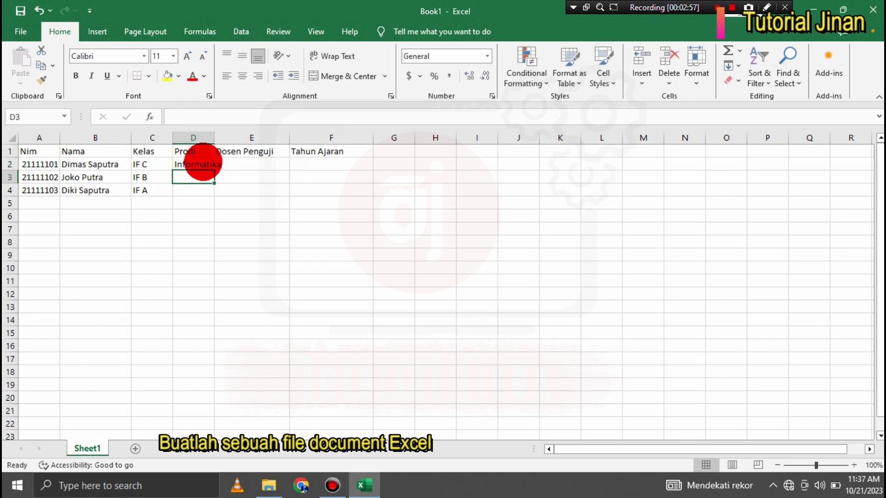
pyautogui.write('Infor')
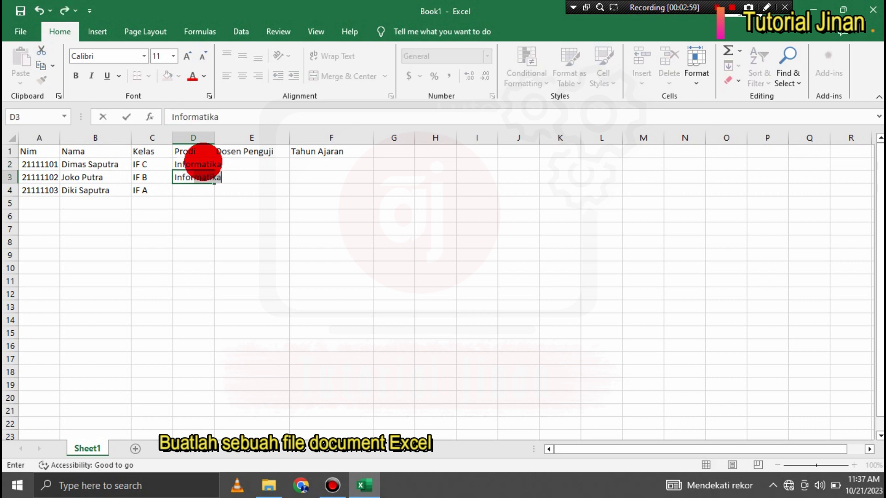
pyautogui.press('Tab')
pyautogui.press('Return')
pyautogui.write('Informatika')
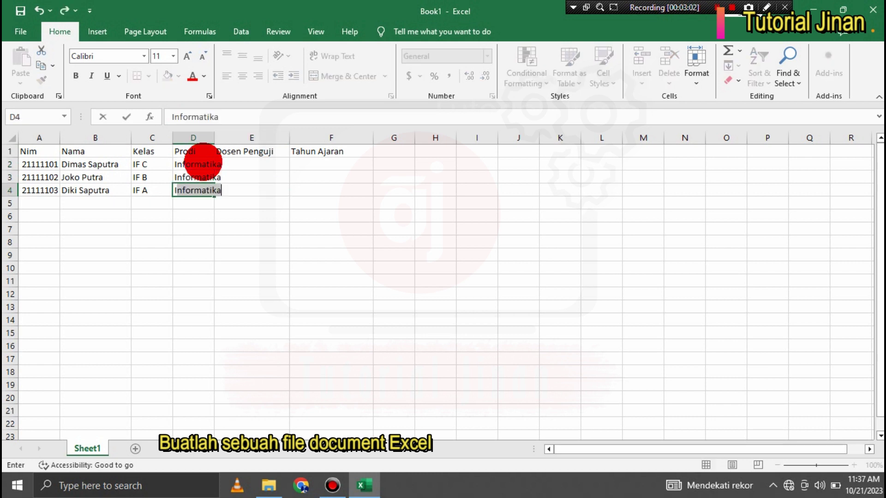
pyautogui.press('Tab')
# Step: Widen column D and enter each student's examiner name with the M.KOM title in E2:E4
pyautogui.moveTo(214, 137); pyautogui.dragTo(231, 138)
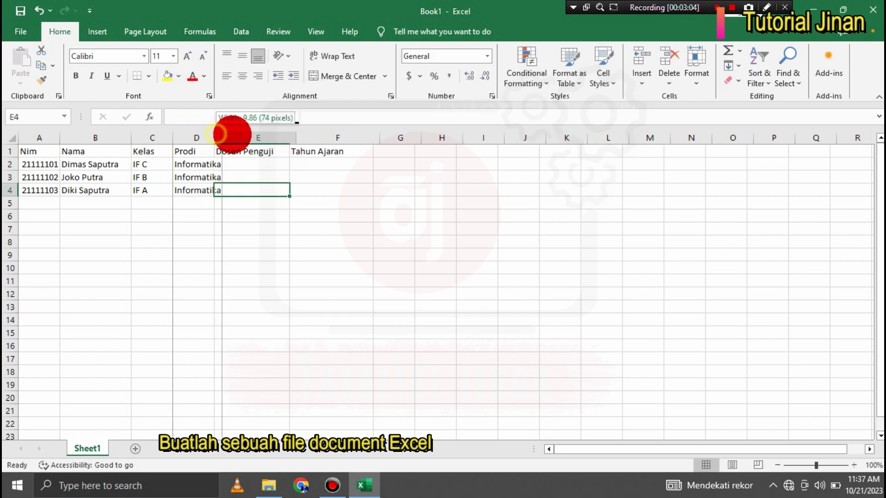
pyautogui.click(259, 164)
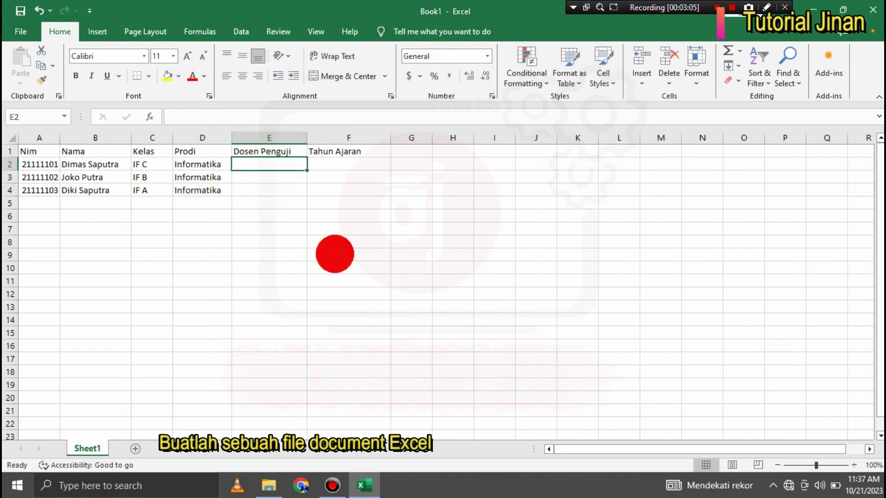
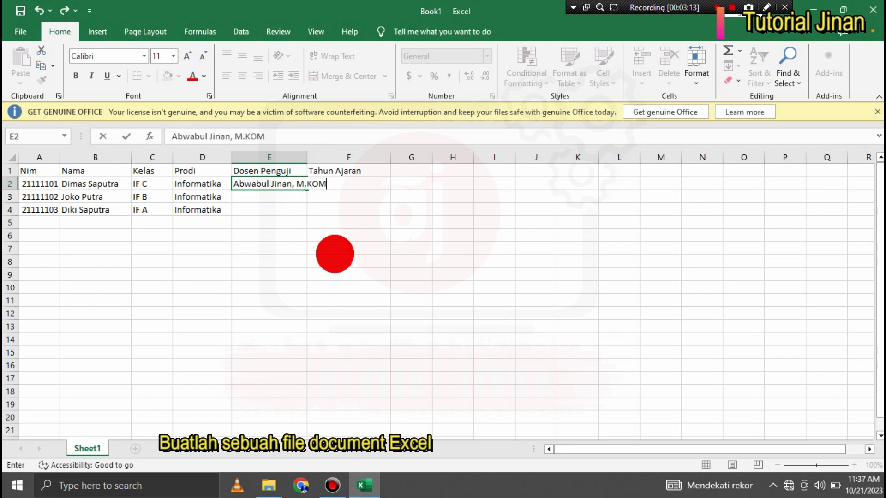
pyautogui.press('Return')
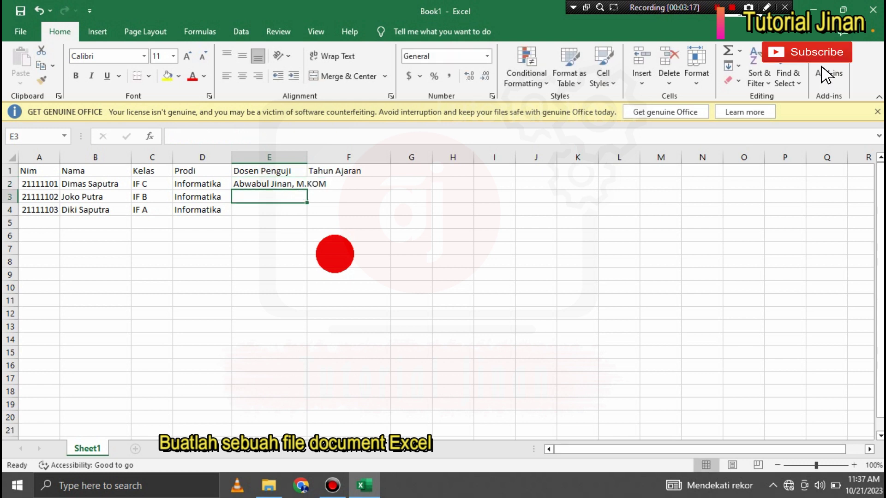
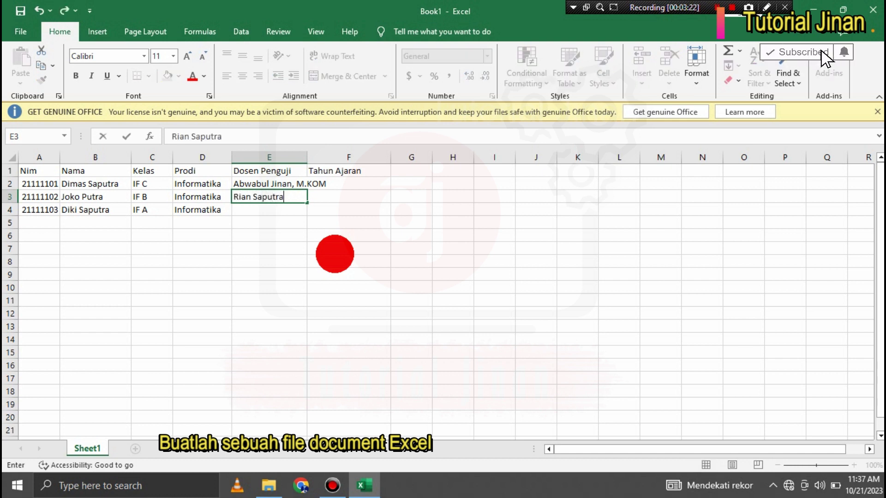
pyautogui.write(',')
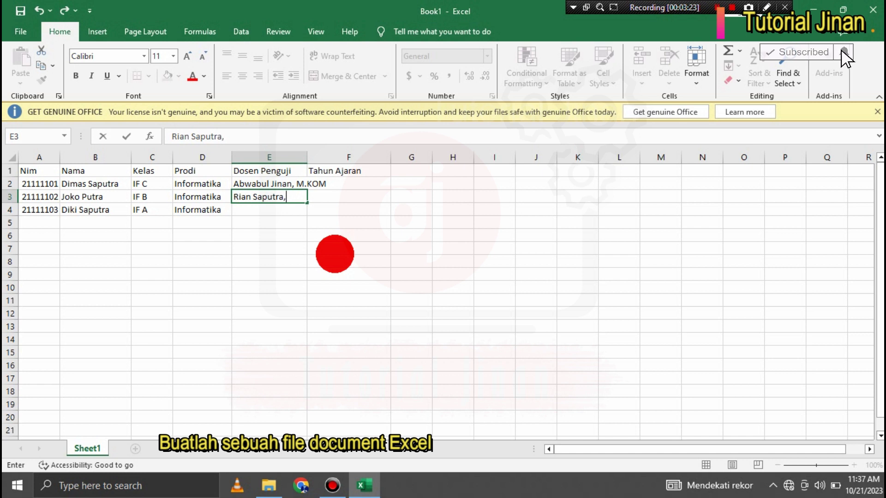
pyautogui.write('M.KOM')
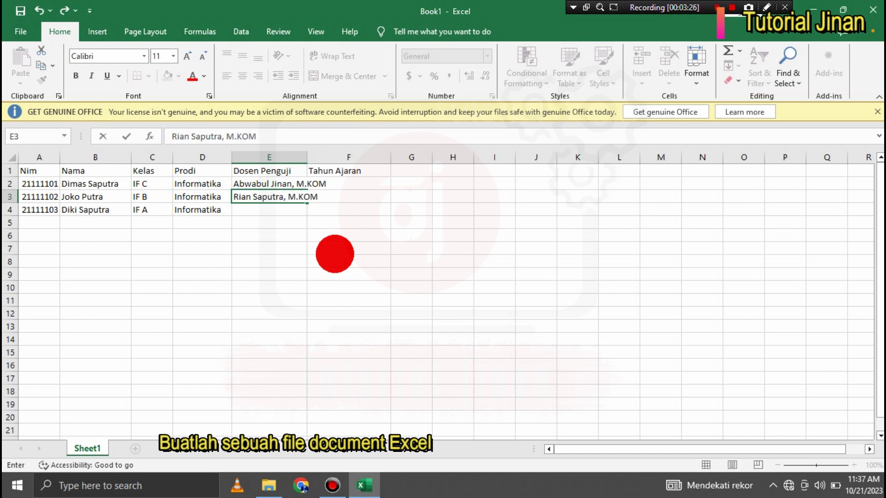
pyautogui.press('Return')
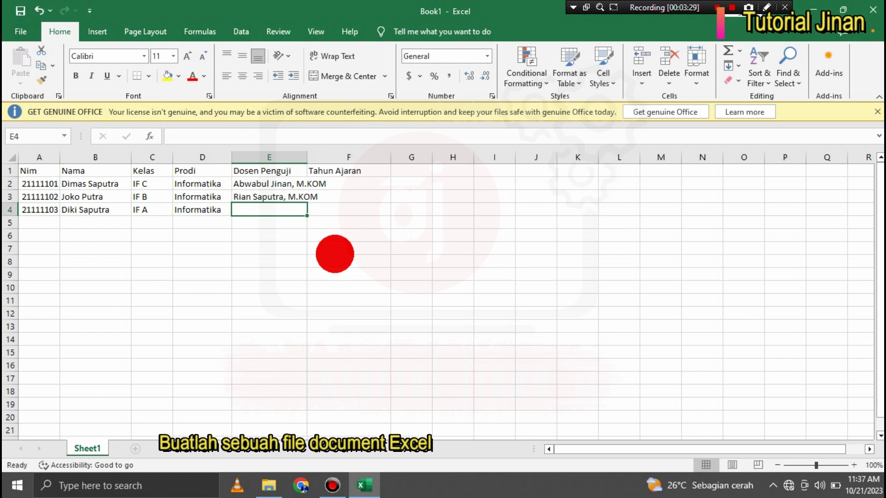
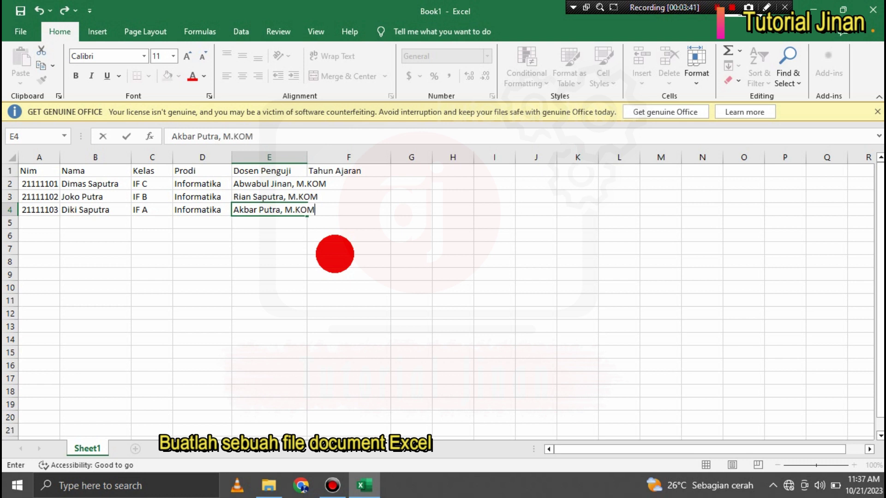
pyautogui.press('Tab')
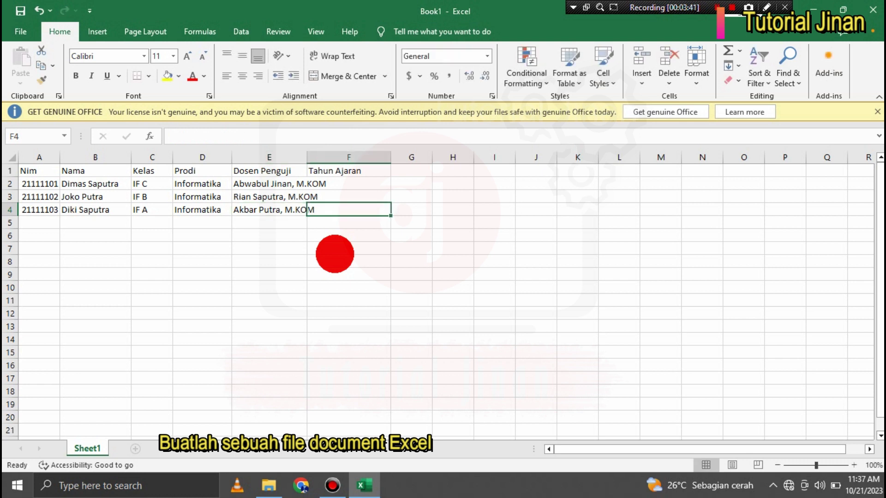
# Step: Enter academic years 2023/2024, 2024/2025 and 2025/2026 in F2:F4, widening column E
pyautogui.moveTo(307, 160); pyautogui.dragTo(328, 160)
pyautogui.click(371, 183)
pyautogui.write('2023/2024')
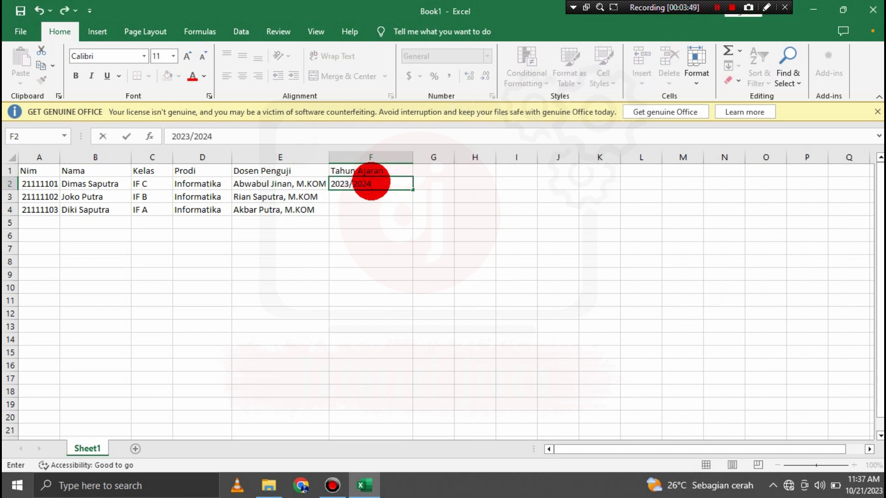
pyautogui.press('Return')
pyautogui.write('202')
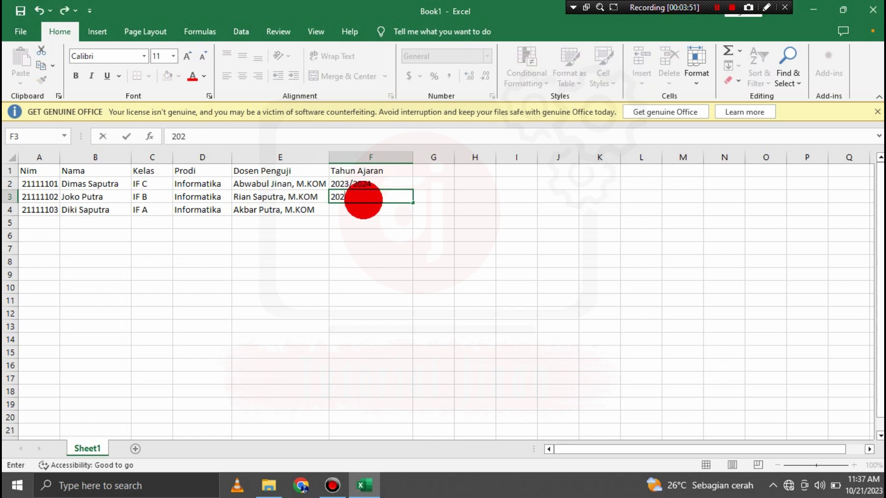
pyautogui.write('4/2025')
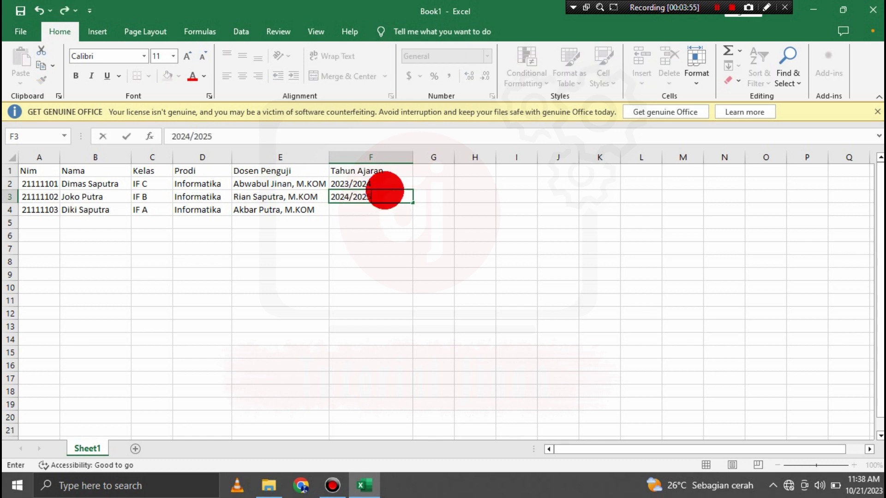
pyautogui.press('Return')
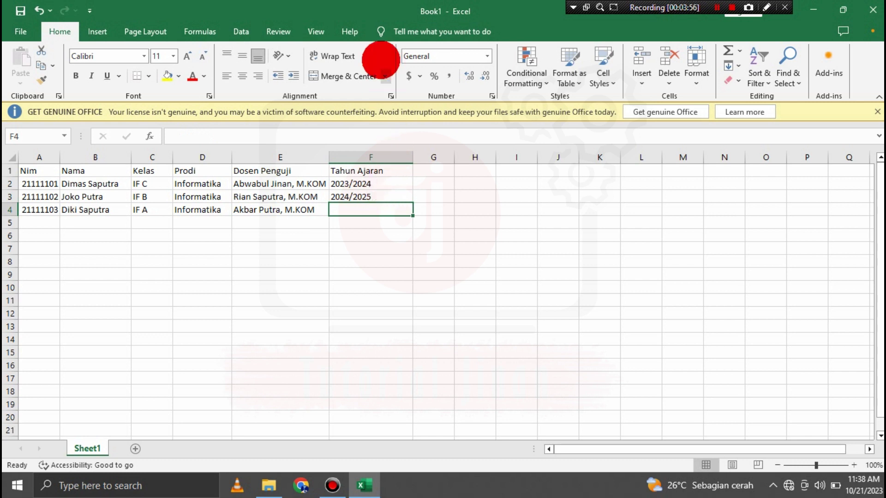
pyautogui.write('2025/2026')
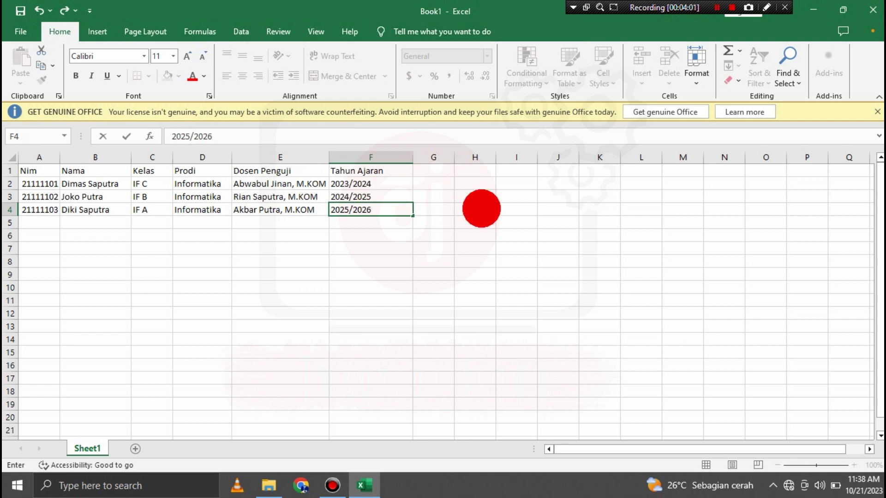
pyautogui.click(475, 223)
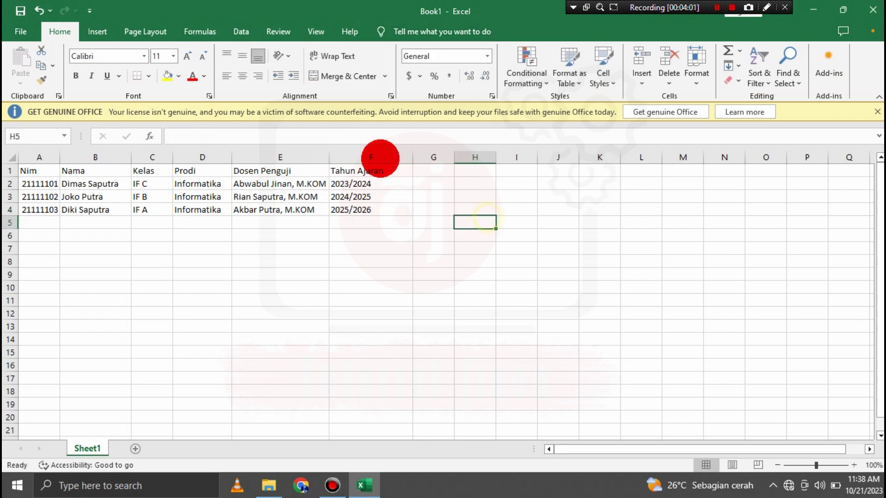
pyautogui.moveTo(332, 158); pyautogui.dragTo(340, 157)
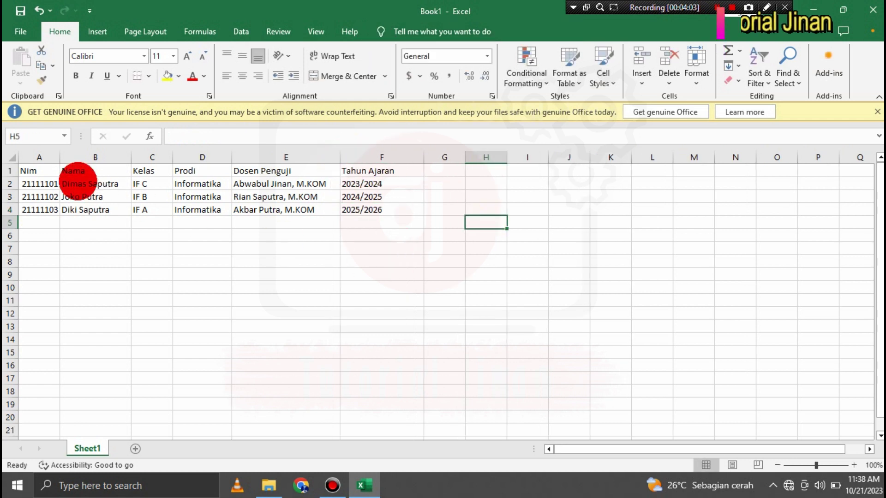
pyautogui.moveTo(43, 173)
pyautogui.mouseDown()
pyautogui.moveTo(319, 179)
pyautogui.moveTo(383, 210)
pyautogui.mouseUp()
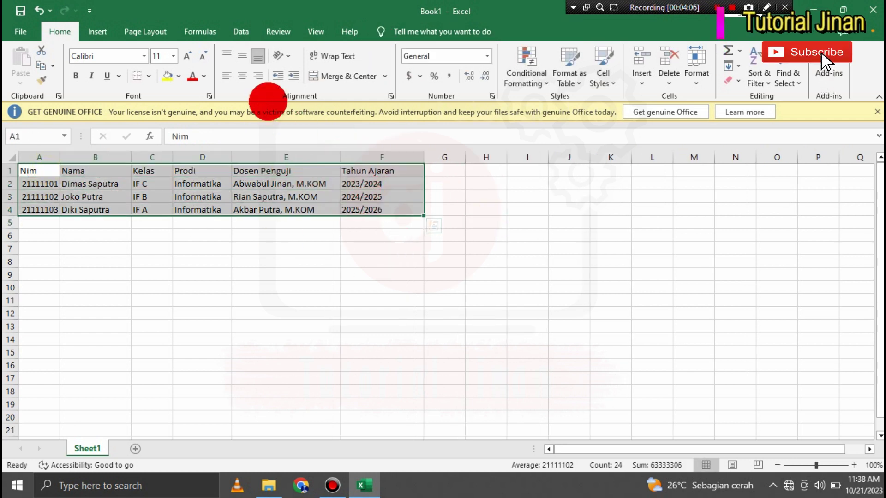
# Step: Centre the table text and set it to 14-pt Times New Roman
pyautogui.click(242, 76)
pyautogui.click(144, 55)
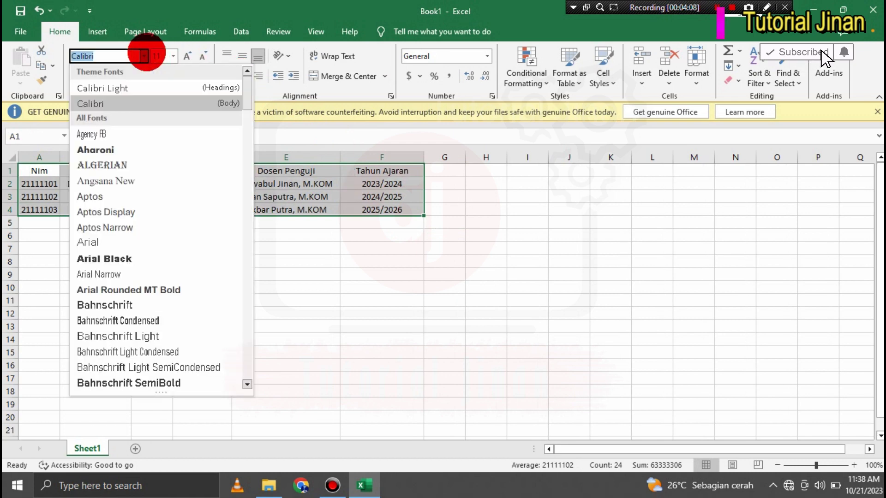
pyautogui.write('imes New Roman')
pyautogui.press('Return')
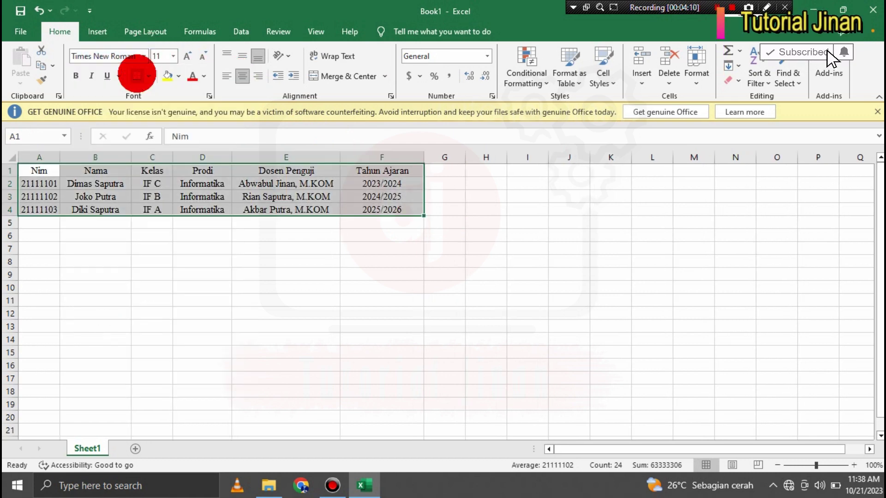
pyautogui.click(187, 56)
pyautogui.click(187, 55)
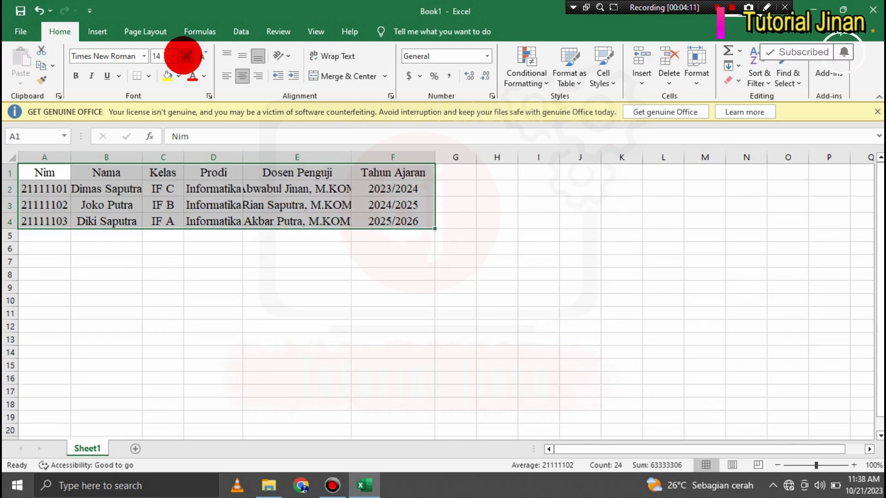
pyautogui.click(330, 283)
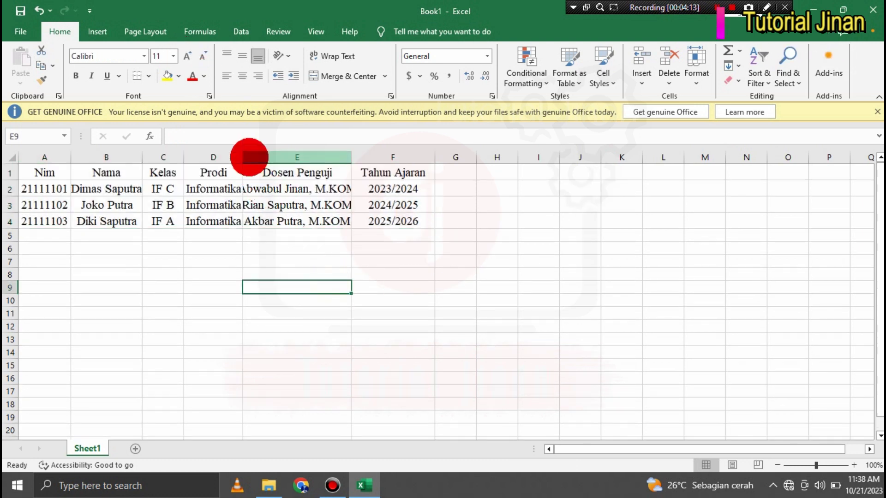
# Step: Widen the Prodi, Dosen Penguji, Nim and Nama columns to fit their entries
pyautogui.moveTo(243, 158); pyautogui.dragTo(269, 158)
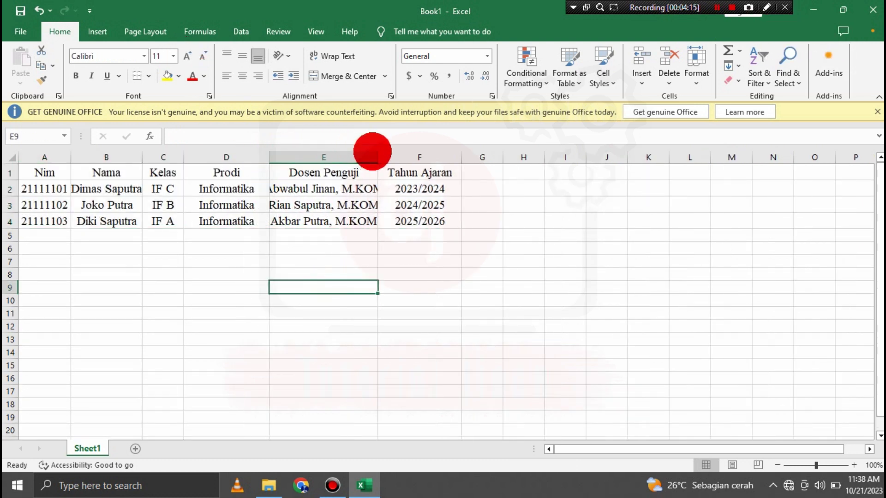
pyautogui.moveTo(373, 152); pyautogui.dragTo(402, 157)
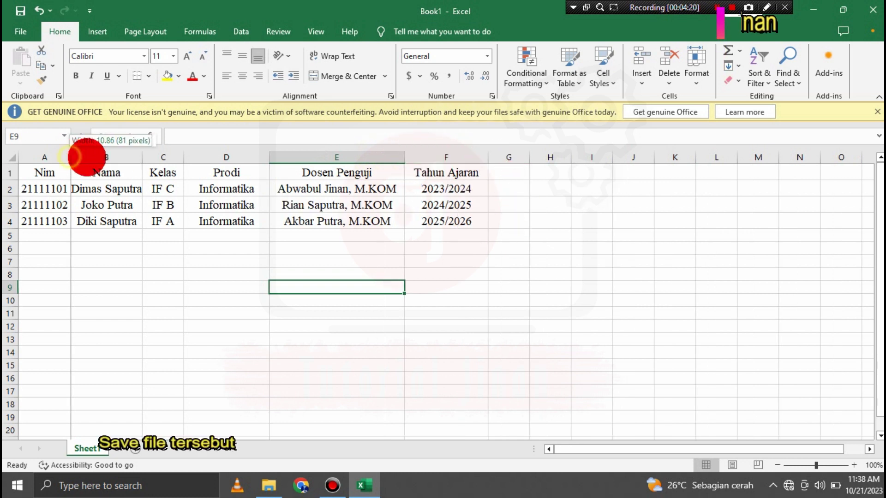
pyautogui.moveTo(70, 155); pyautogui.dragTo(90, 156)
pyautogui.moveTo(162, 156); pyautogui.dragTo(174, 155)
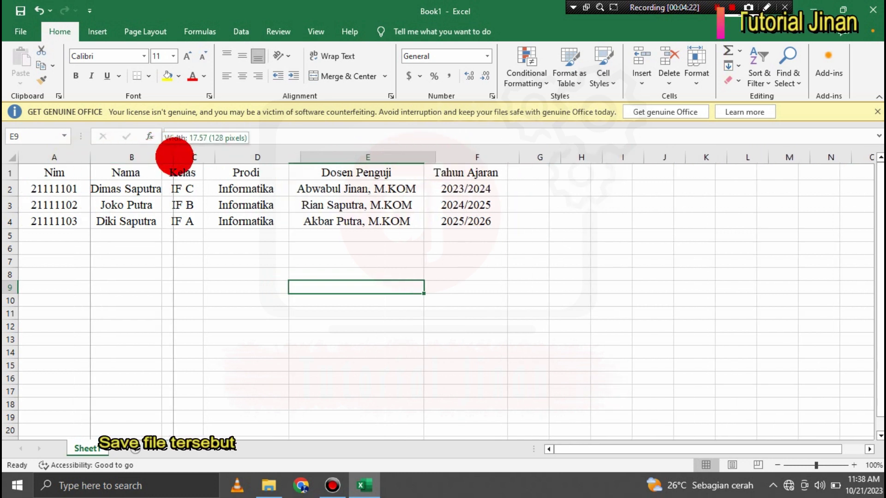
pyautogui.click(655, 287)
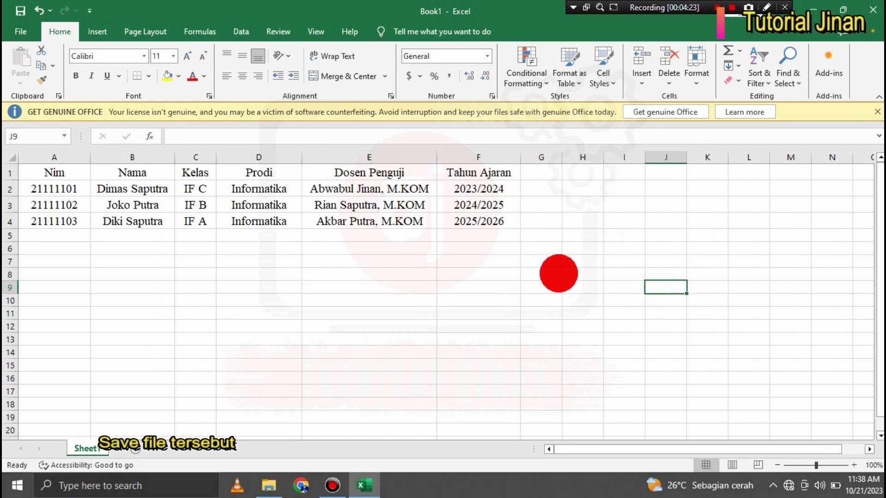
pyautogui.click(20, 31)
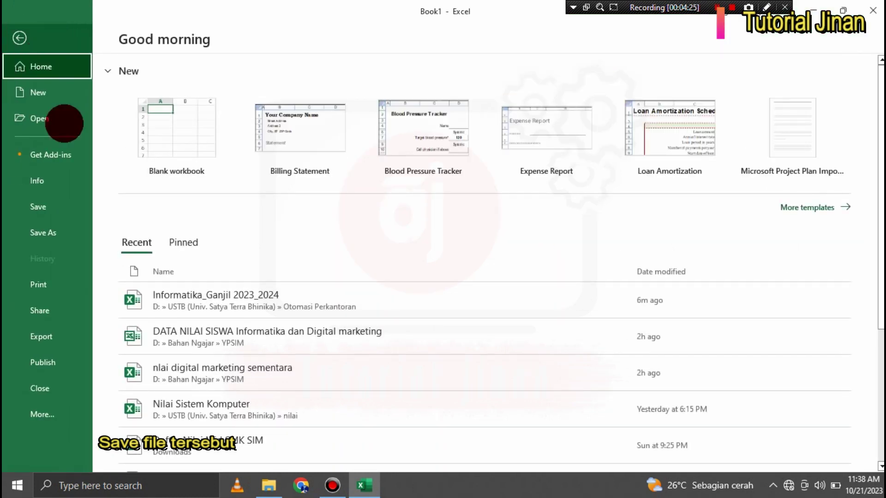
# Step: Save the workbook as 'Tutorial' in the Documents › Tutorial Jinan folder
pyautogui.click(44, 232)
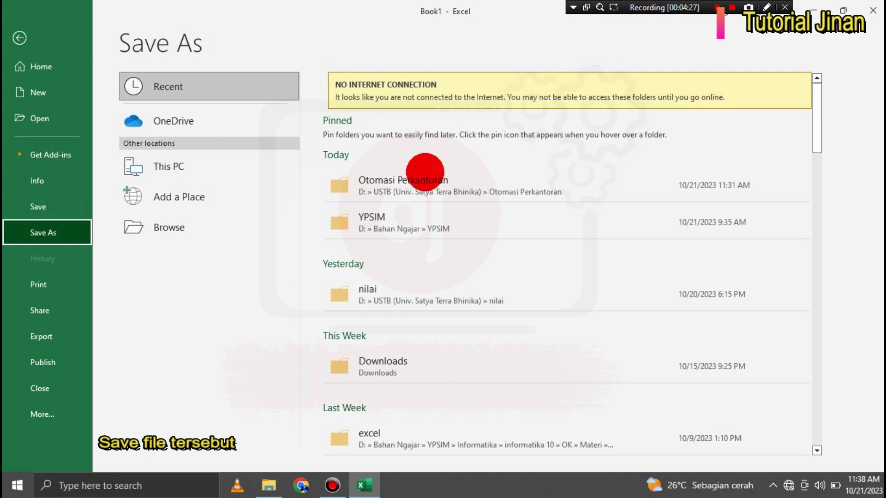
pyautogui.click(218, 230)
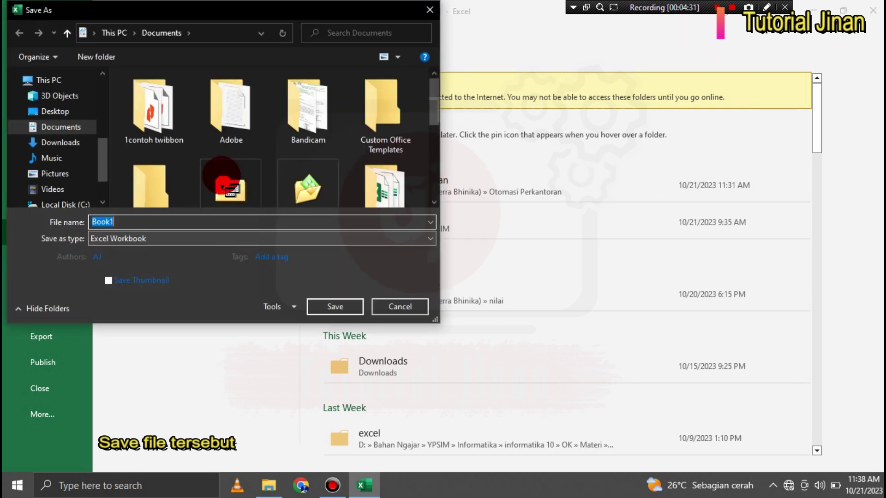
pyautogui.moveTo(431, 95); pyautogui.dragTo(440, 152)
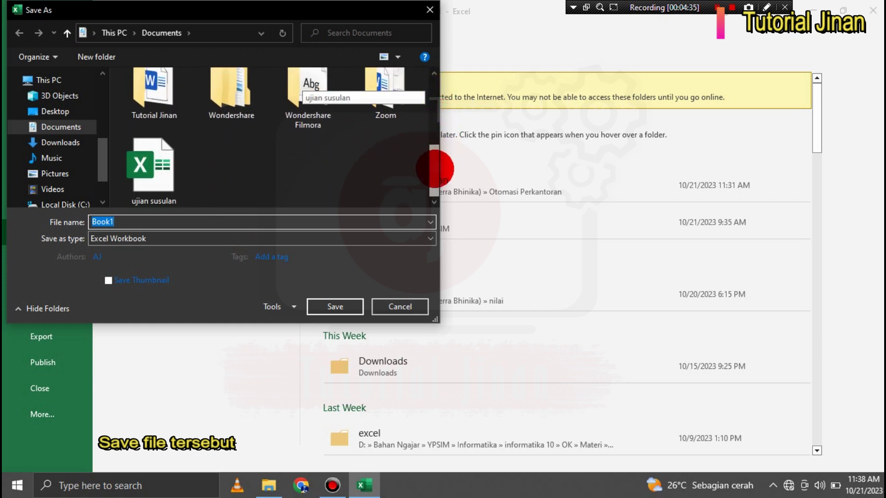
pyautogui.click(166, 102)
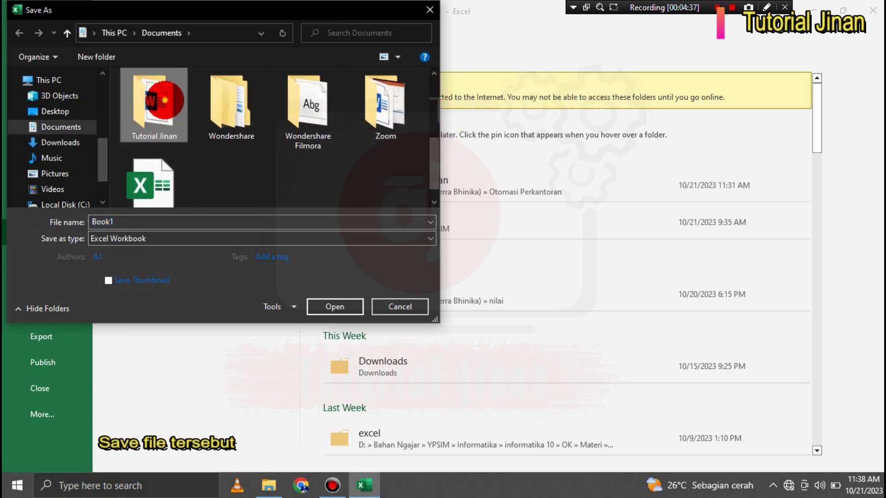
pyautogui.doubleClick(164, 99)
pyautogui.write('Tutorial')
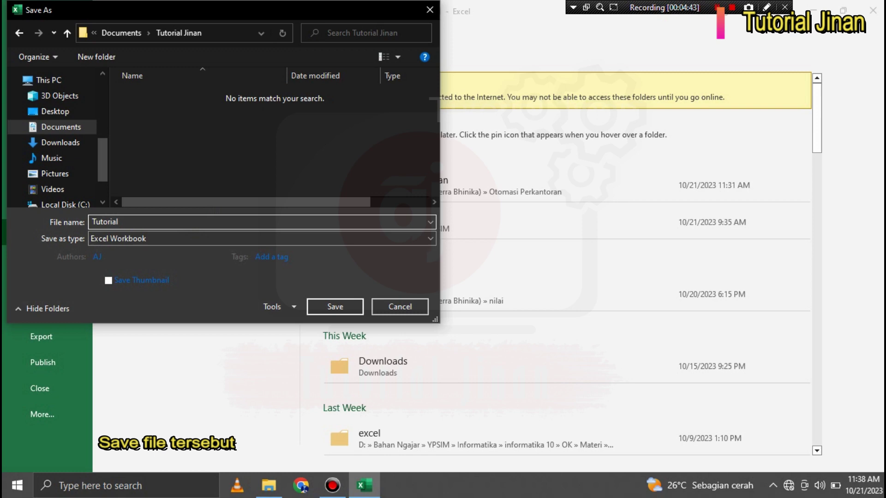
pyautogui.click(335, 307)
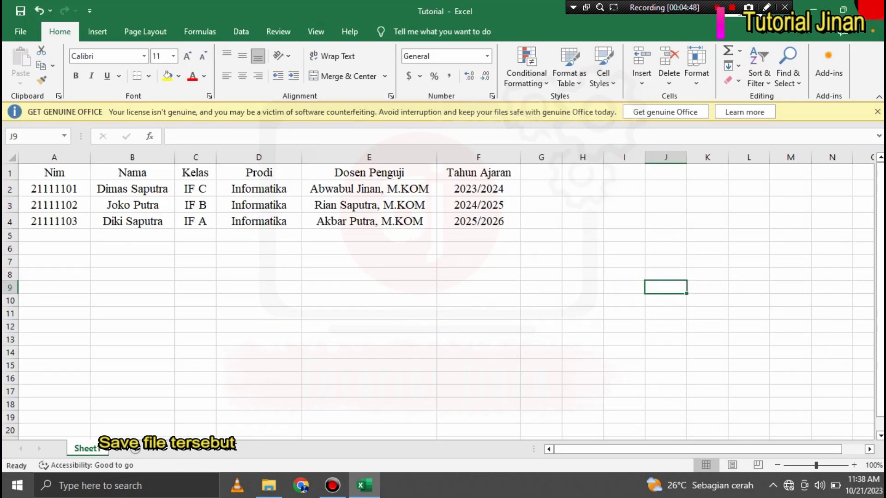
# Step: Close Excel and reopen the Pratikum 1 Laporan report in Word, declining the SQL query
pyautogui.click(872, 8)
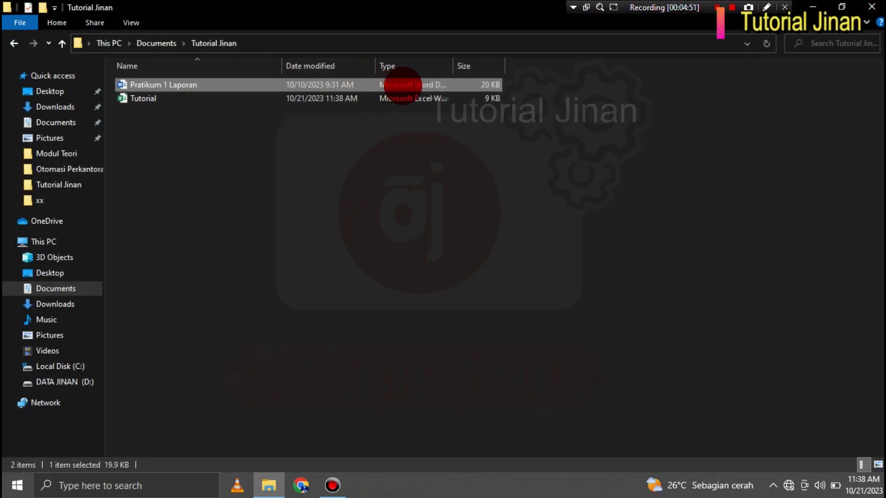
pyautogui.doubleClick(421, 84)
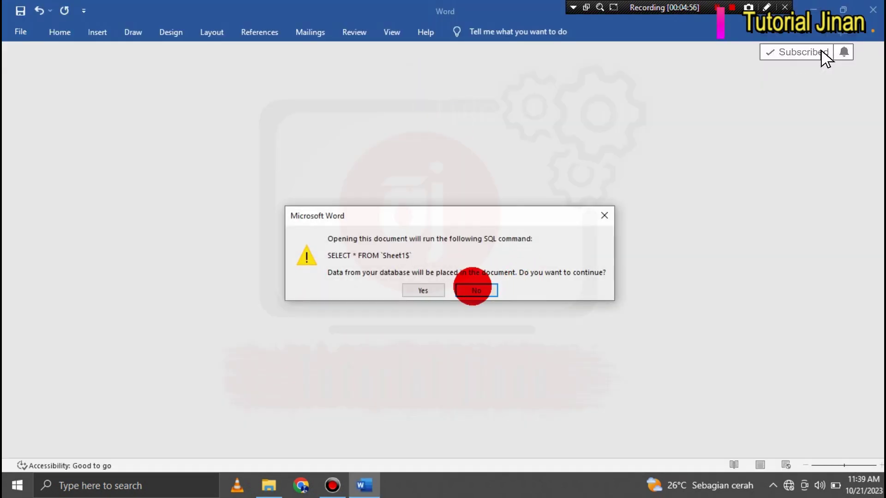
pyautogui.click(473, 290)
pyautogui.moveTo(881, 148); pyautogui.dragTo(881, 166)
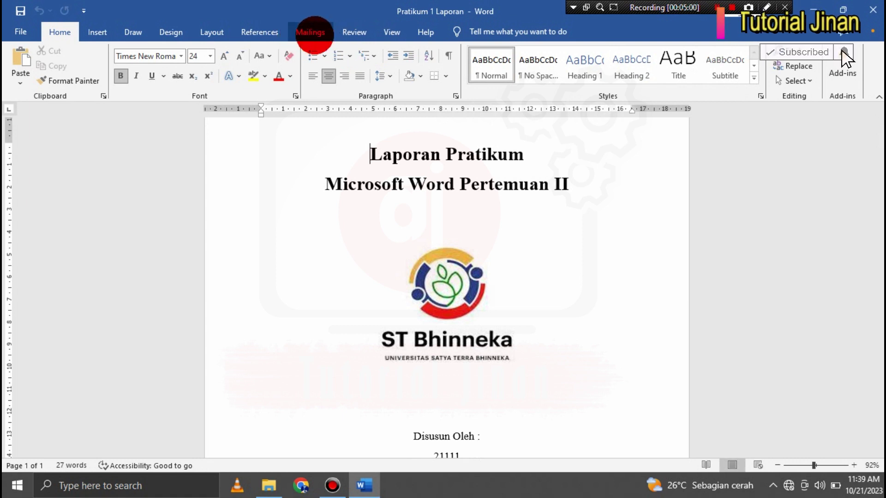
# Step: Choose Use an Existing List as the mail-merge recipient source
pyautogui.click(310, 31)
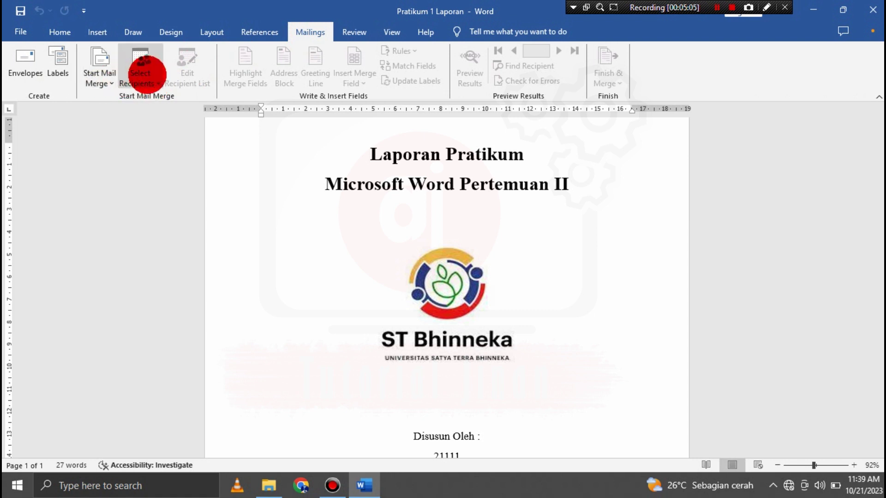
pyautogui.click(104, 77)
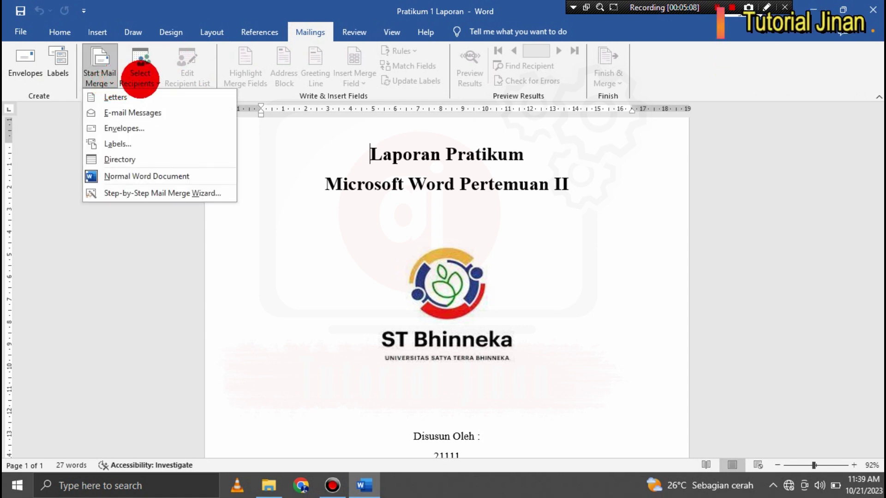
pyautogui.click(140, 78)
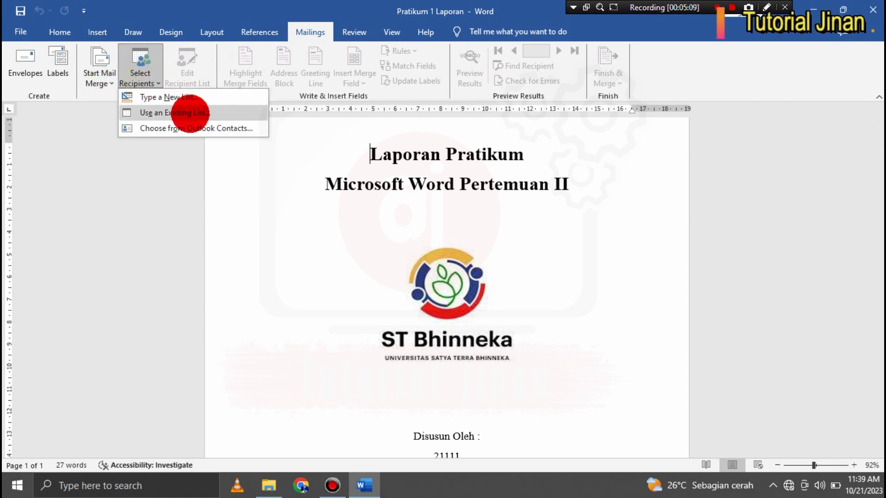
pyautogui.click(190, 112)
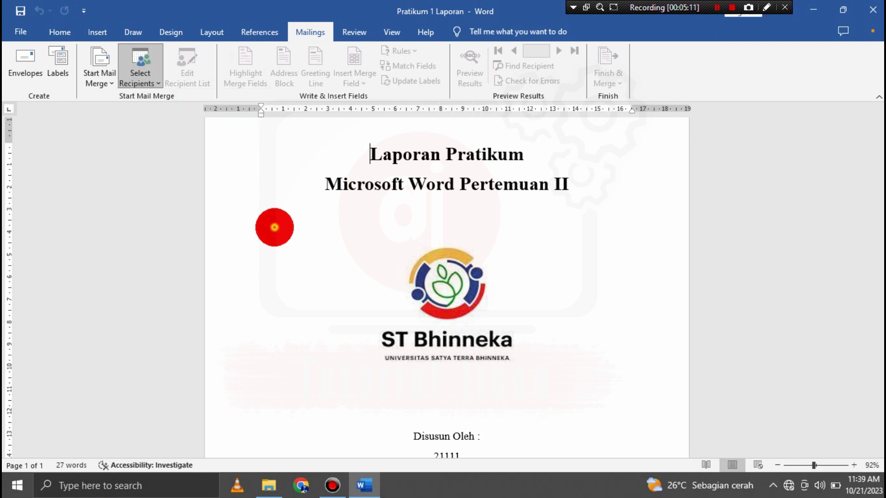
pyautogui.click(152, 82)
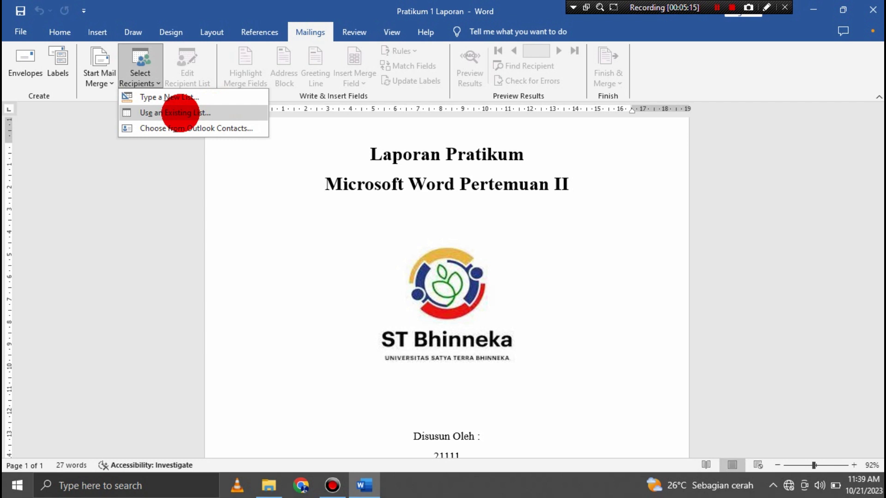
pyautogui.click(180, 112)
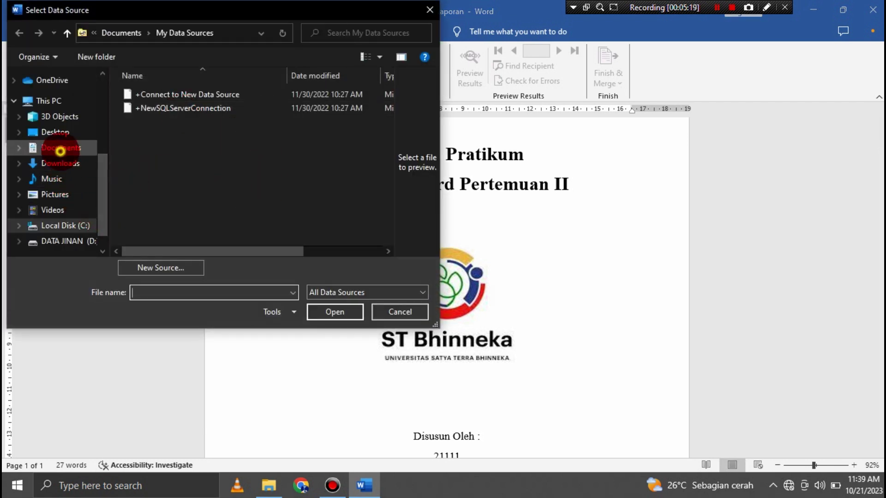
# Step: Open the Tutorial workbook from Documents > Tutorial Jinan as the recipient list
pyautogui.click(60, 147)
pyautogui.moveTo(388, 106)
pyautogui.mouseDown()
pyautogui.moveTo(386, 143)
pyautogui.moveTo(389, 123)
pyautogui.mouseUp()
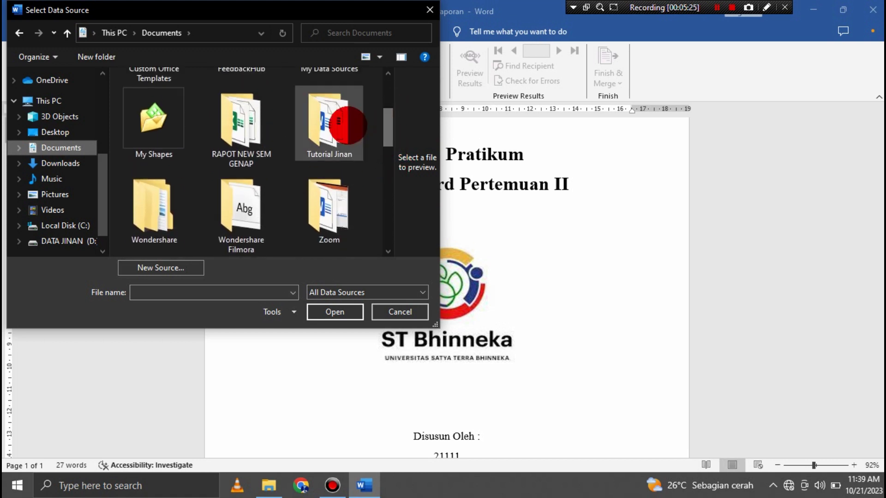
pyautogui.doubleClick(340, 150)
pyautogui.click(178, 109)
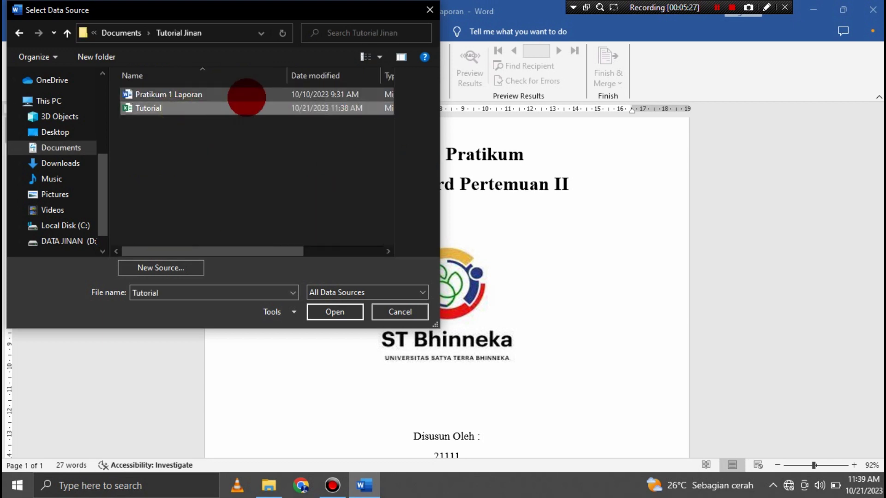
pyautogui.click(346, 307)
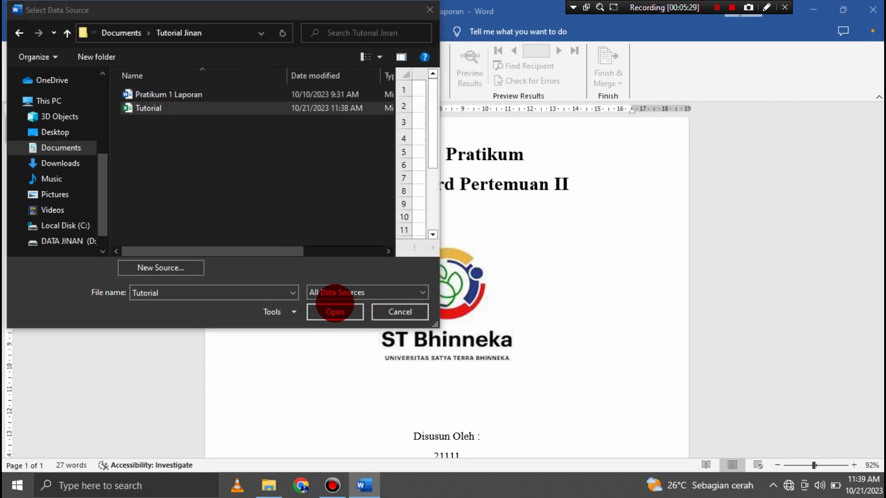
pyautogui.click(335, 305)
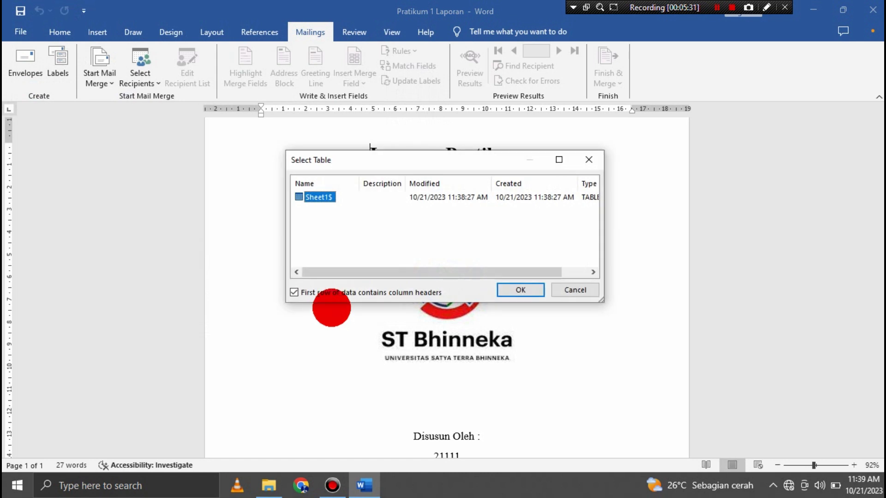
# Step: Confirm Sheet1$ as the recipient table and re-insert «Nim» with «Nama» on its own line
pyautogui.click(528, 289)
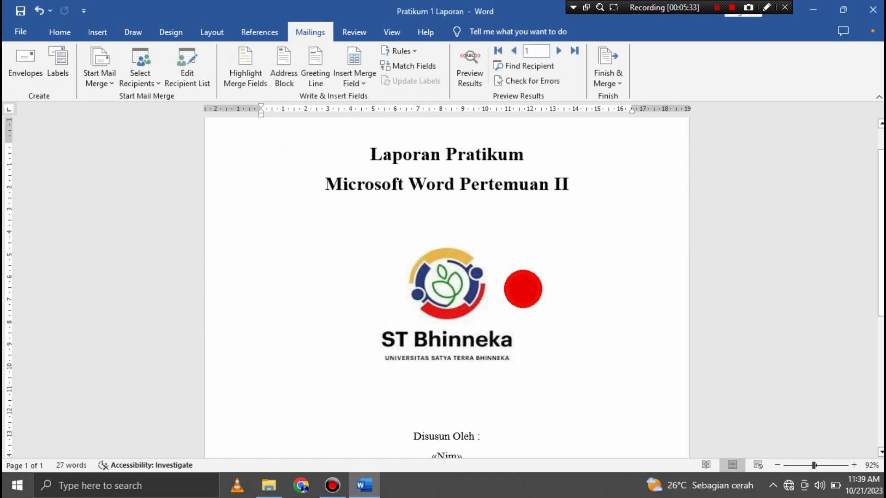
pyautogui.moveTo(880, 231); pyautogui.dragTo(881, 284)
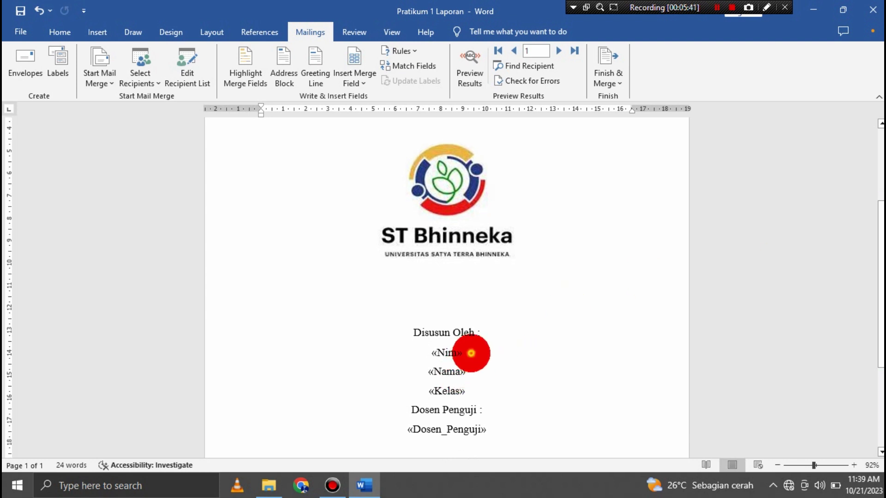
pyautogui.moveTo(471, 352); pyautogui.dragTo(409, 356)
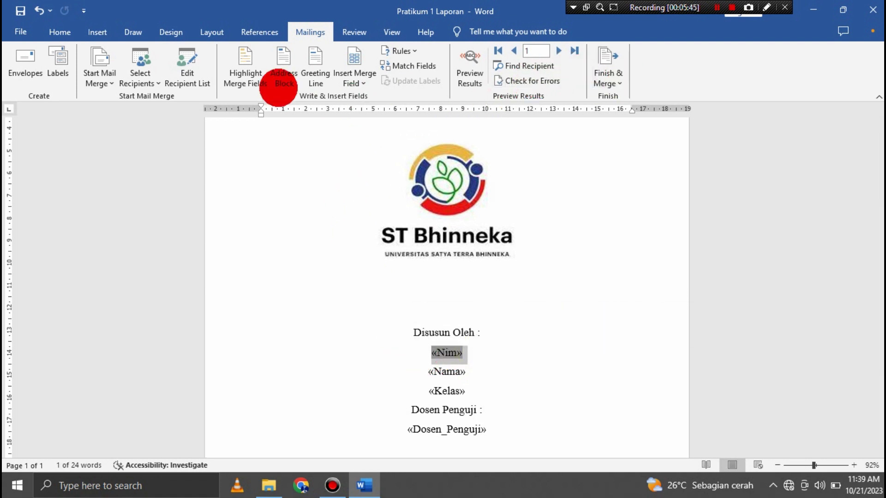
pyautogui.click(360, 83)
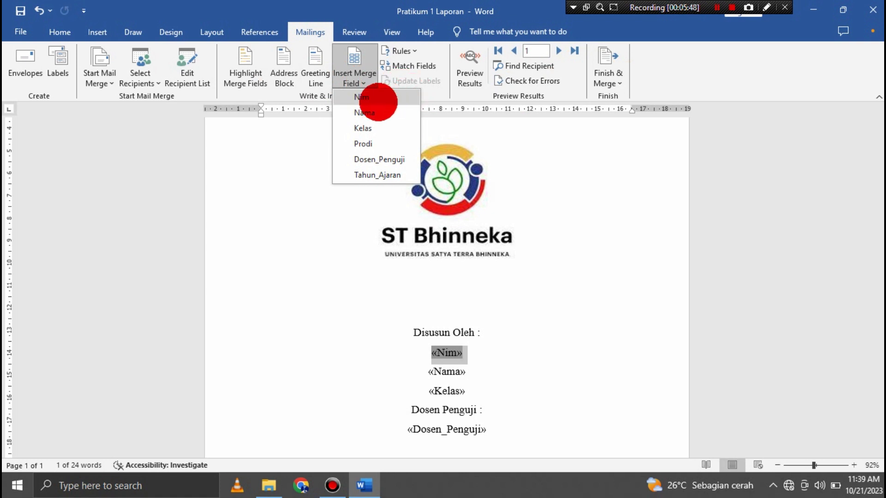
pyautogui.click(368, 113)
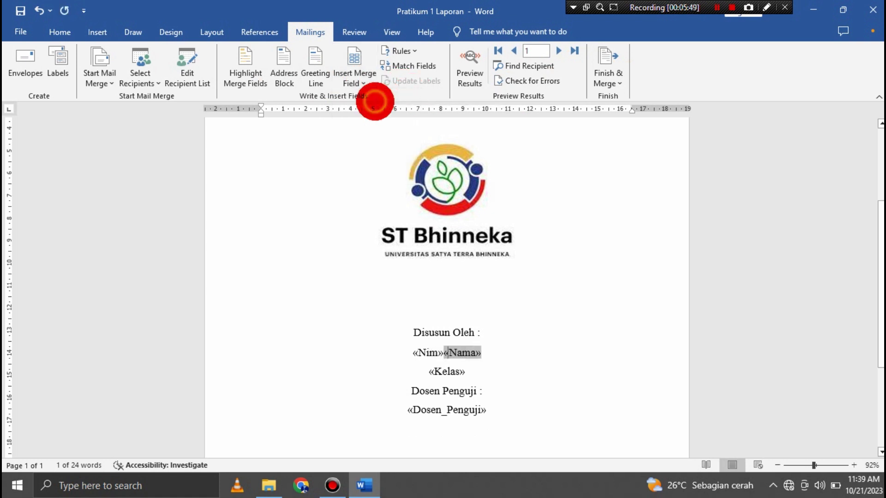
pyautogui.press('Return')
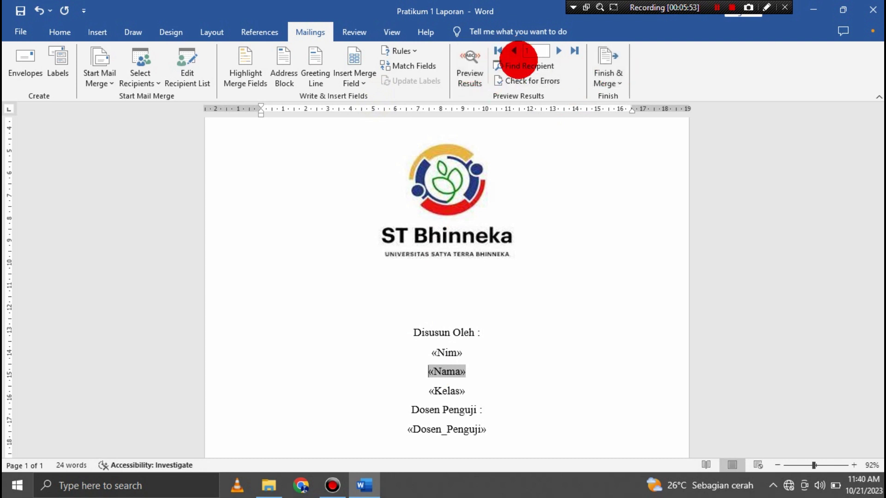
pyautogui.click(468, 65)
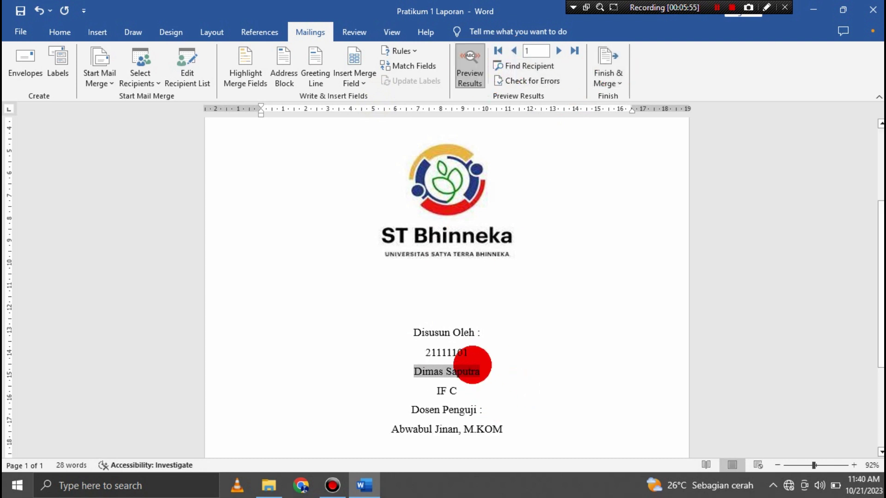
pyautogui.click(558, 50)
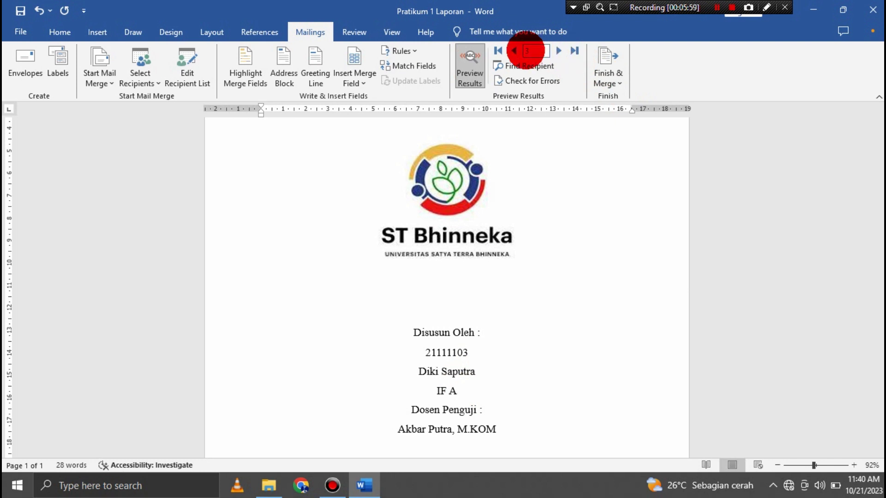
pyautogui.click(515, 49)
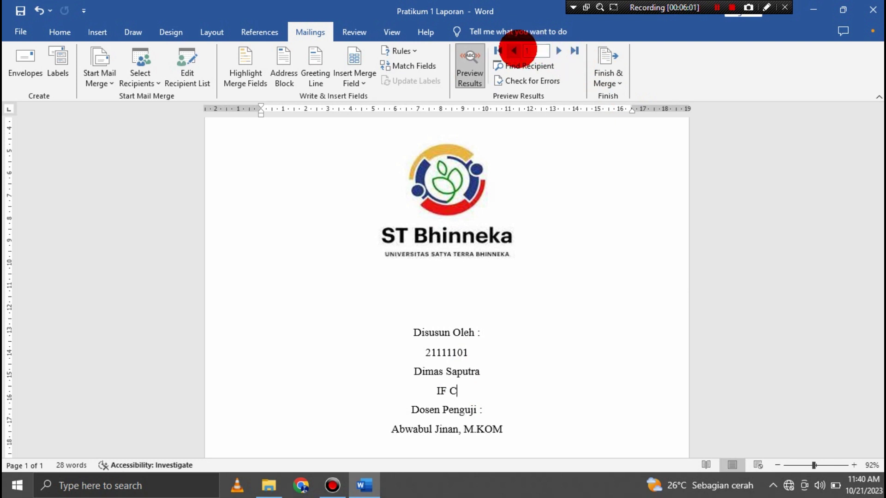
pyautogui.click(557, 49)
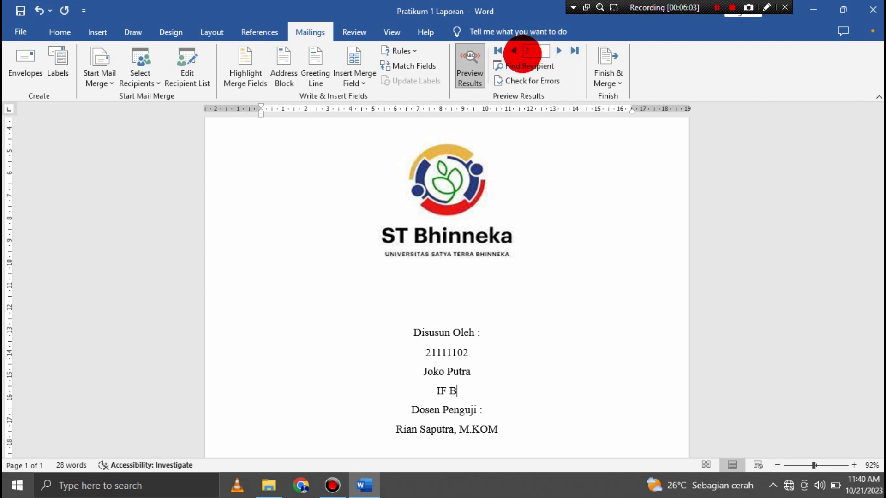
pyautogui.click(466, 69)
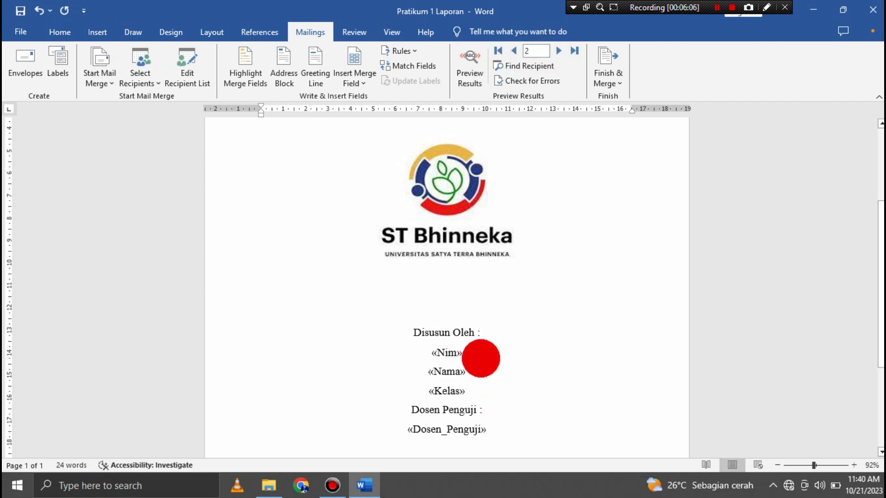
# Step: Replace the selected «Nim» with a fresh Nim field and move «Nama» to a new line
pyautogui.moveTo(477, 356); pyautogui.dragTo(425, 353)
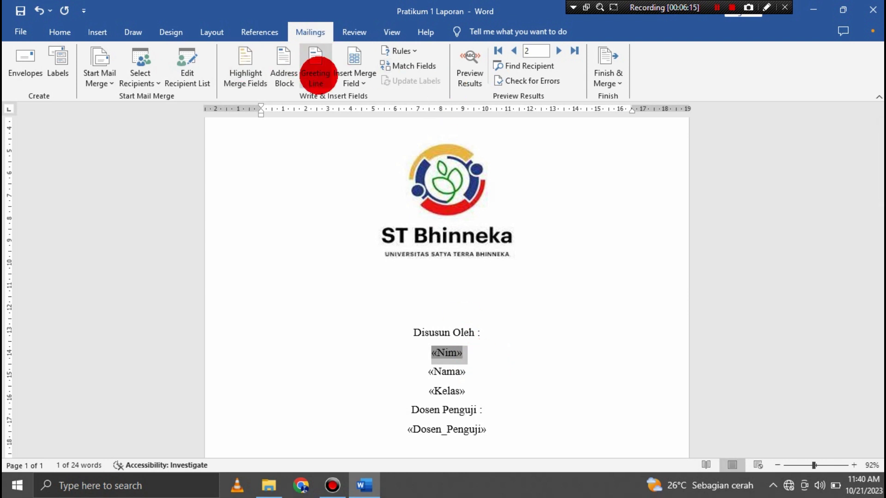
pyautogui.click(354, 86)
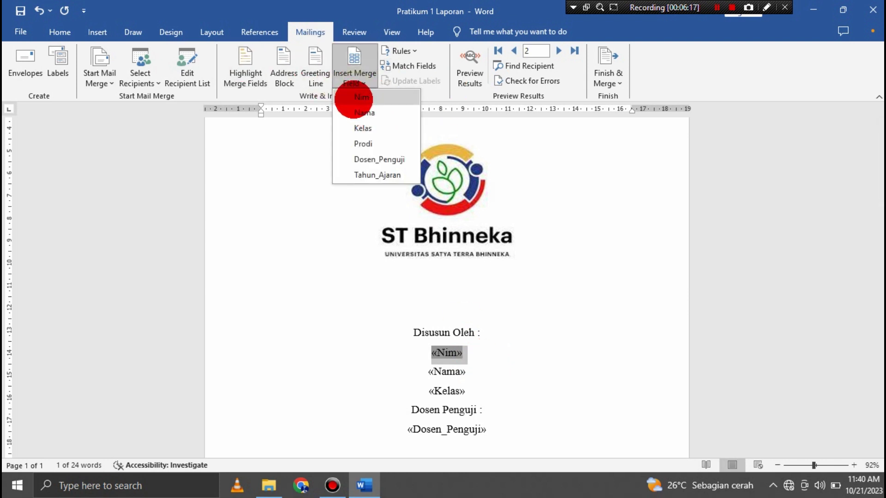
pyautogui.click(354, 96)
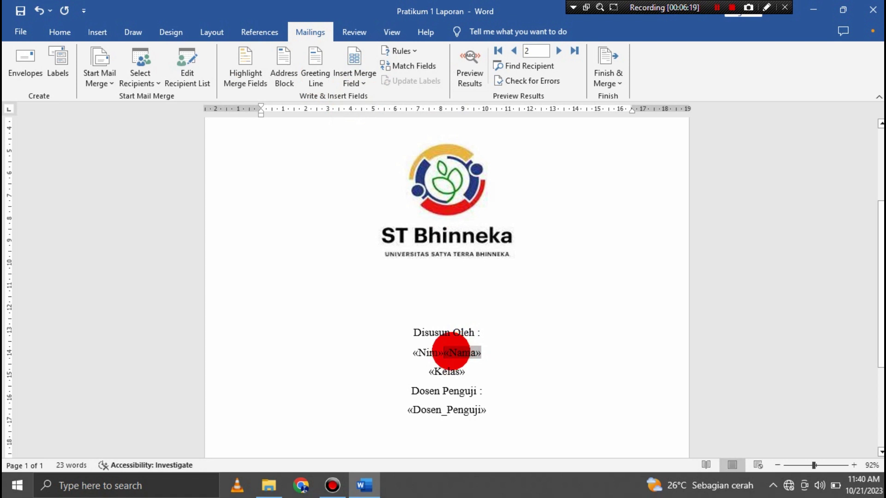
pyautogui.press('Return')
pyautogui.click(354, 76)
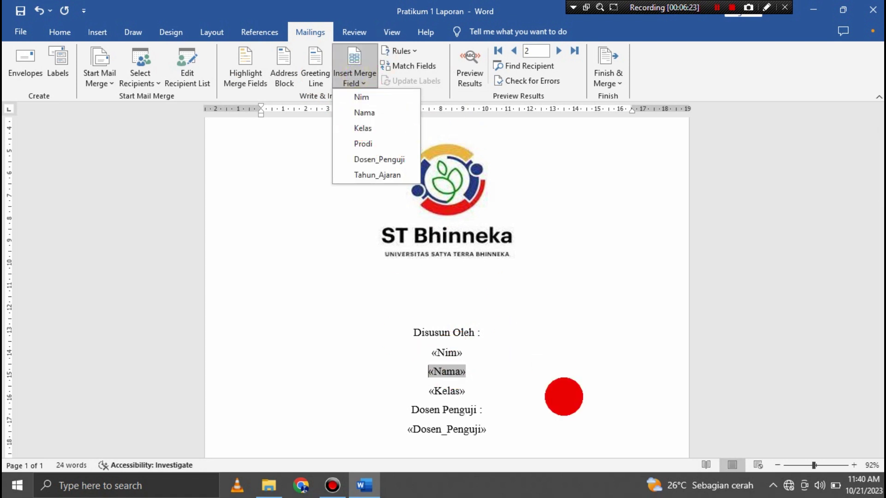
pyautogui.click(563, 396)
# Step: Delete the «Nim», «Nama», «Kelas» and «Dosen_Penguji» fields from the cover page
pyautogui.moveTo(428, 352); pyautogui.dragTo(481, 386)
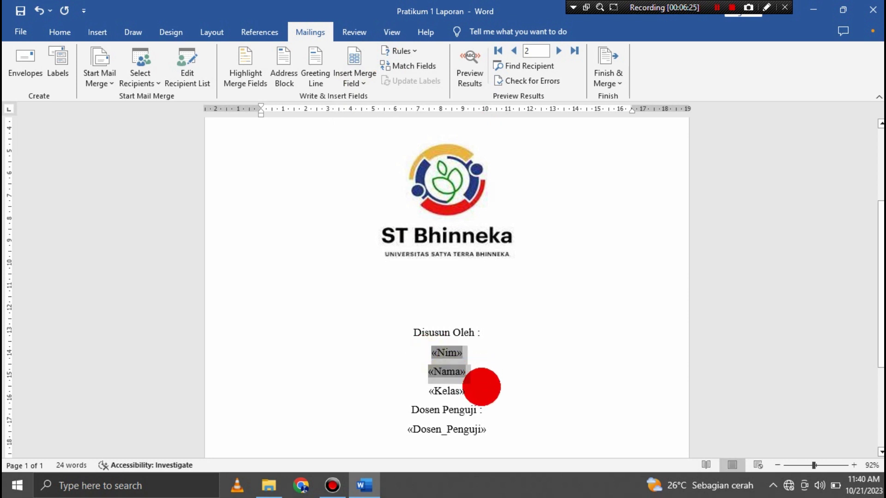
pyautogui.press('Delete')
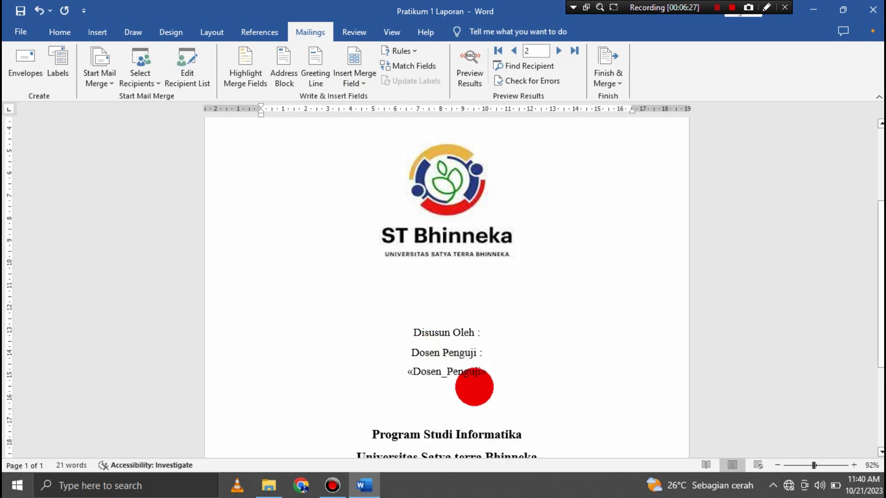
pyautogui.press('Return')
pyautogui.click(496, 400)
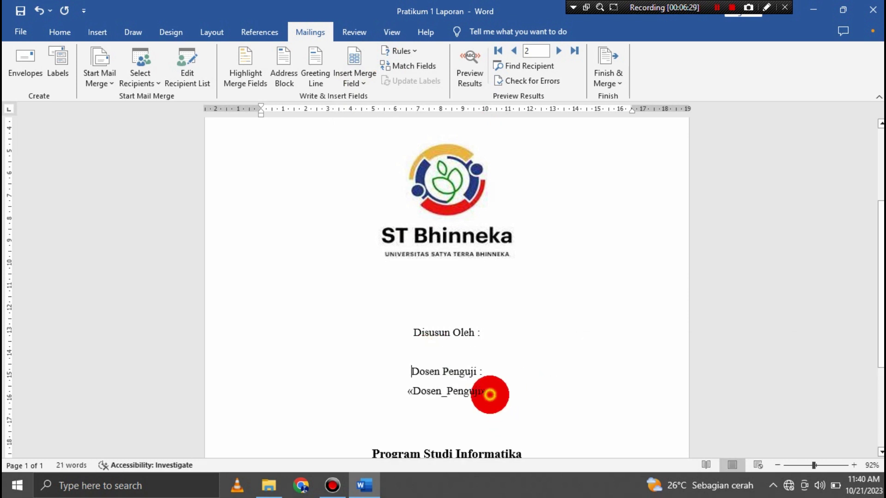
pyautogui.moveTo(489, 394); pyautogui.dragTo(405, 391)
pyautogui.press('Delete')
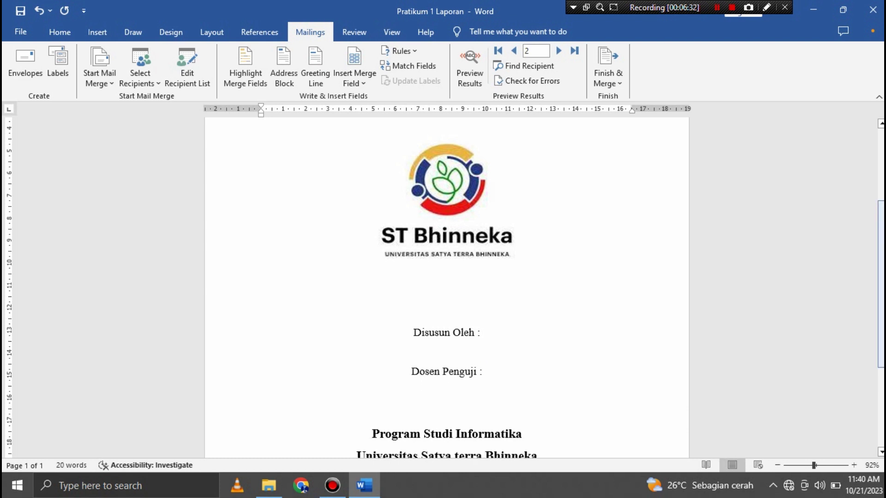
# Step: Delete the «Tahun_Ajaran» field further down the page
pyautogui.scroll(-3, 446, 286)
pyautogui.moveTo(530, 329); pyautogui.dragTo(383, 315)
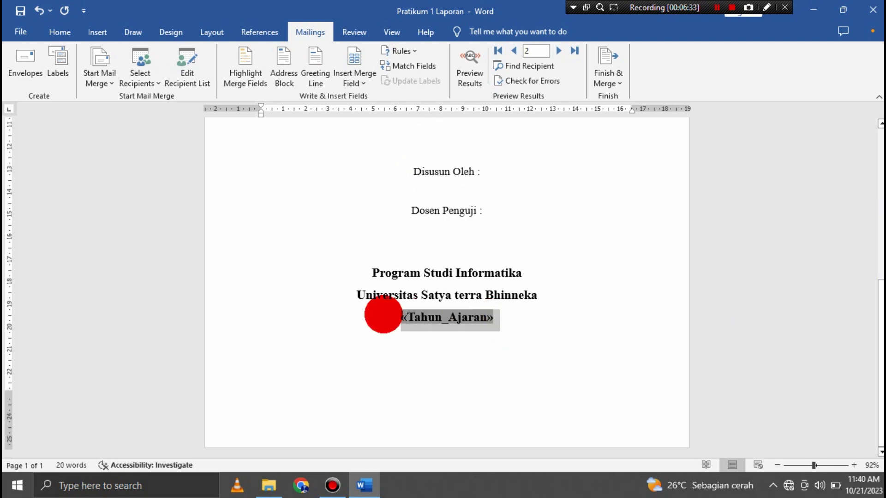
pyautogui.press('Delete')
pyautogui.scroll(1, 447, 286)
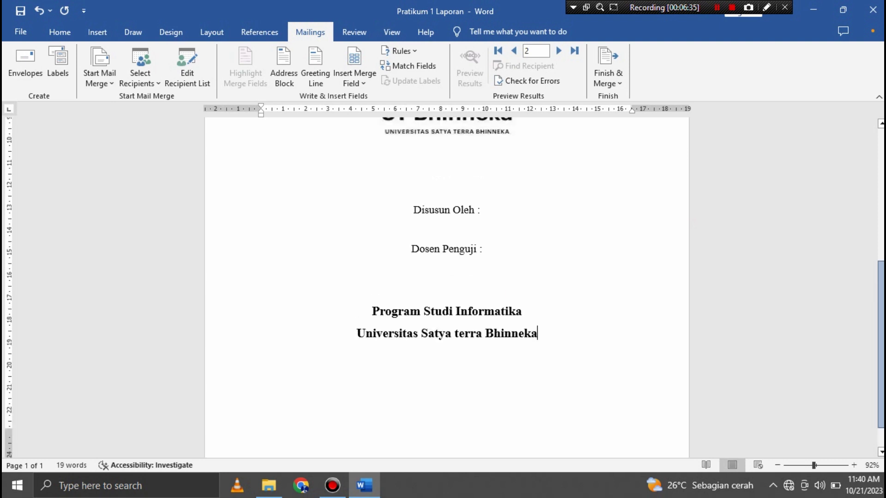
pyautogui.scroll(3, 446, 286)
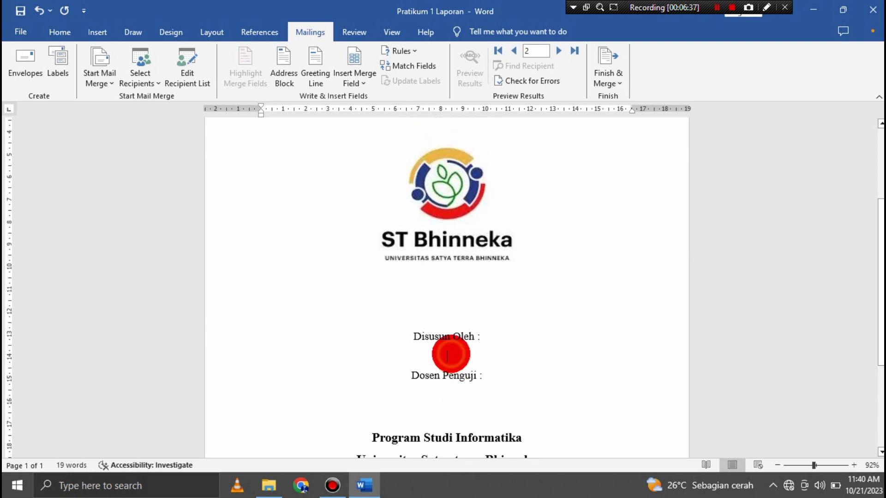
# Step: Insert «Nim», «Nama» and «Kelas» on separate lines under Disusun Oleh
pyautogui.click(362, 81)
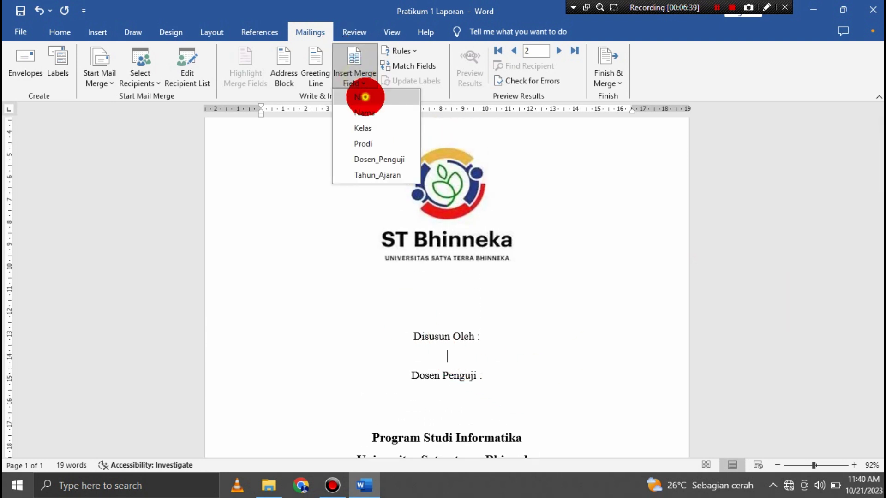
pyautogui.click(364, 97)
pyautogui.click(482, 353)
pyautogui.press('Return')
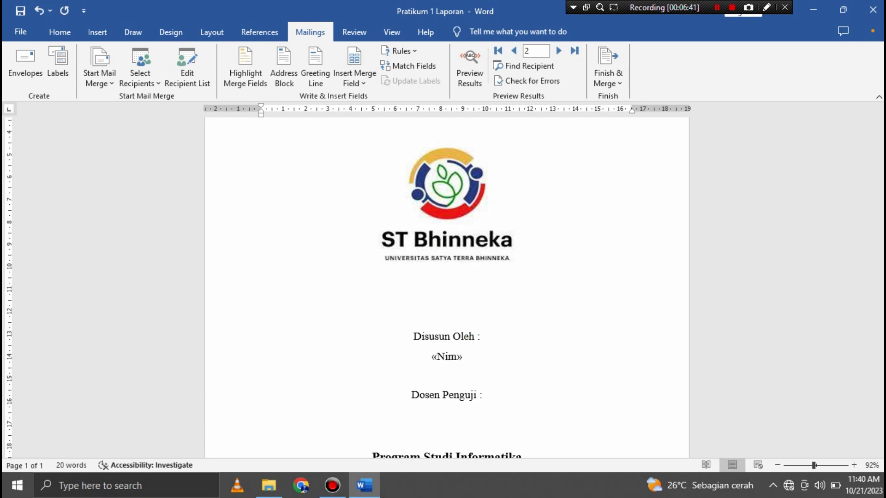
pyautogui.click(362, 81)
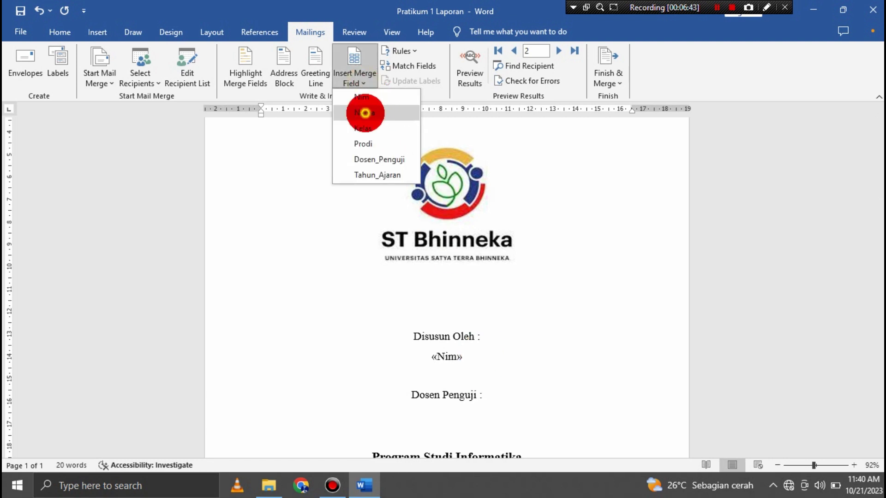
pyautogui.click(364, 113)
pyautogui.press('Return')
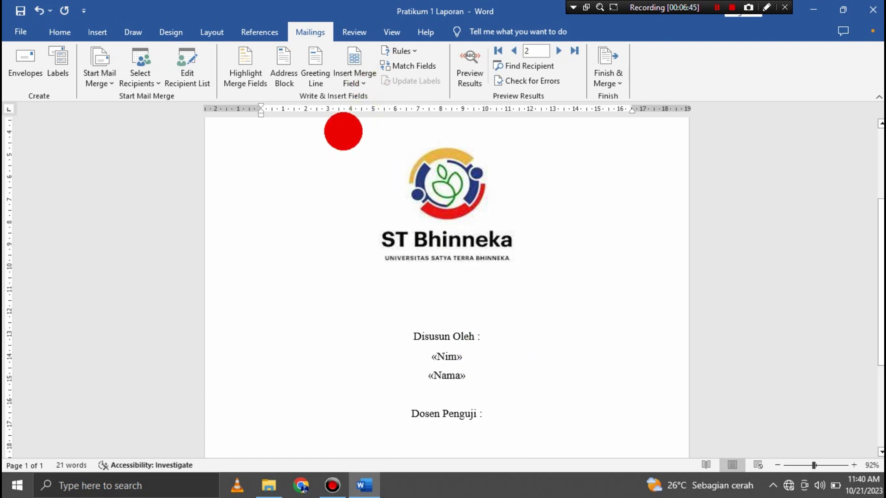
pyautogui.click(349, 84)
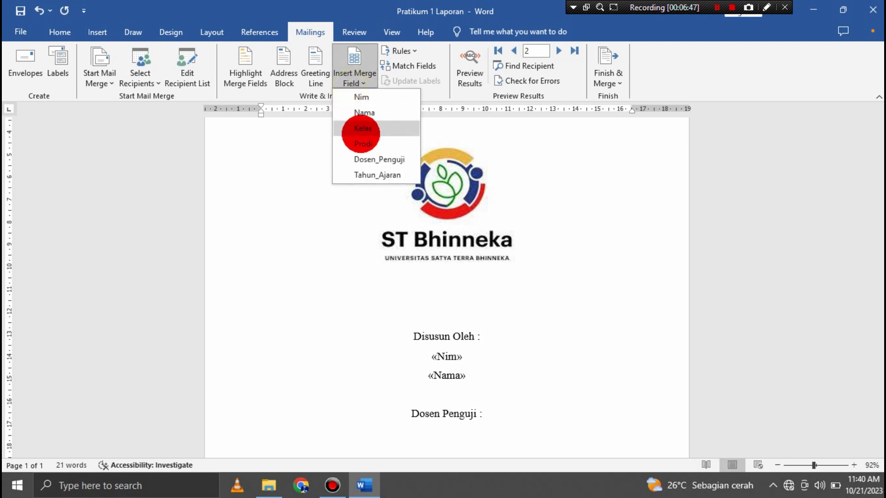
pyautogui.click(359, 126)
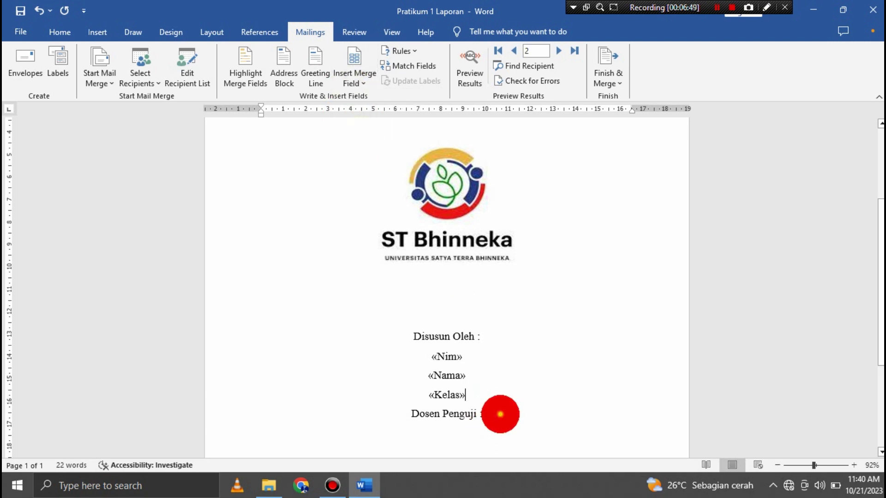
# Step: Add «Dosen_Penguji» under its label and «Prodi» below «Kelas»
pyautogui.press('Return')
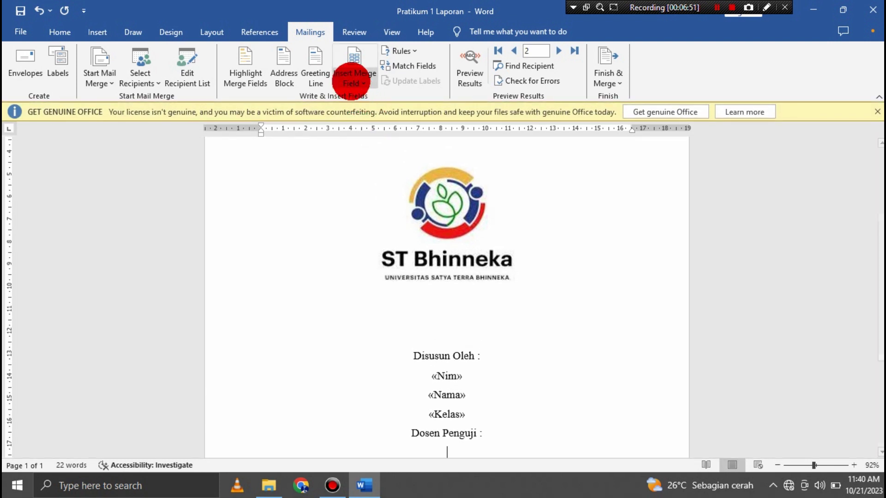
pyautogui.click(354, 79)
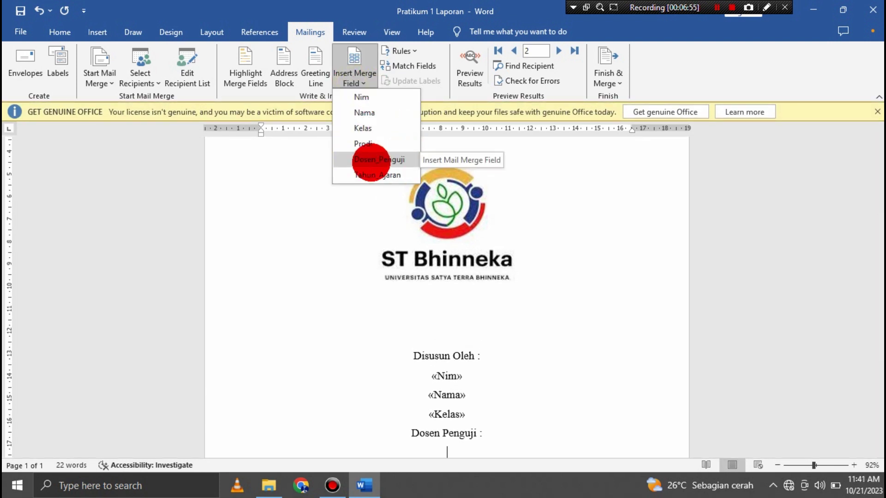
pyautogui.click(371, 160)
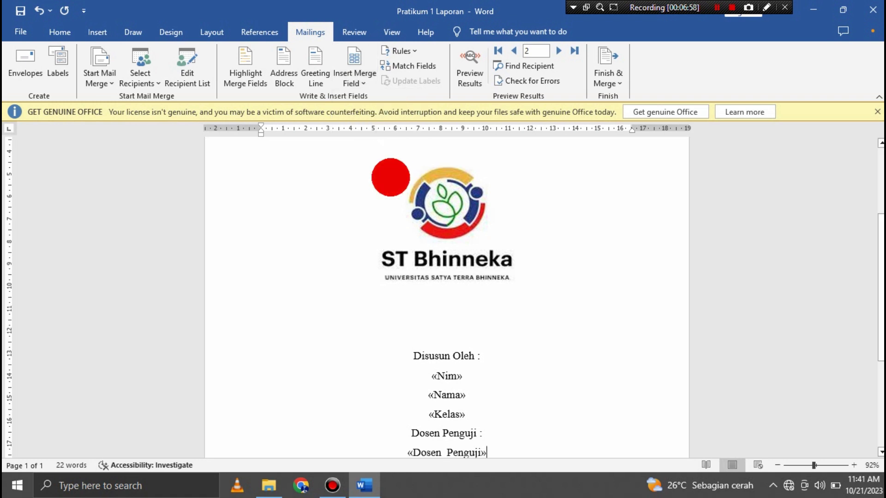
pyautogui.scroll(-3, 874, 281)
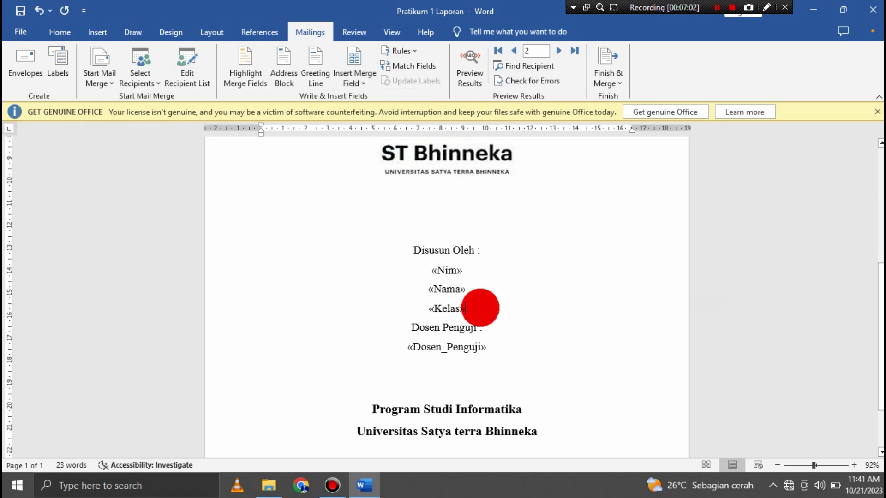
pyautogui.press('Return')
pyautogui.click(355, 82)
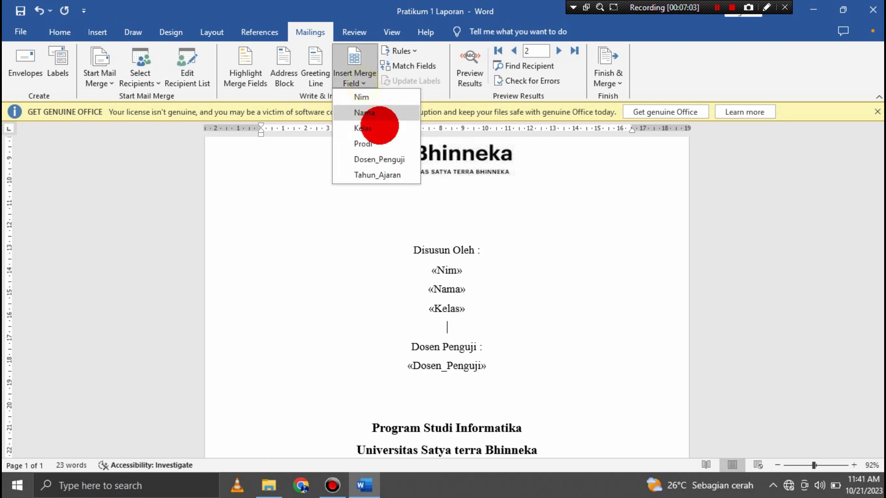
pyautogui.click(363, 144)
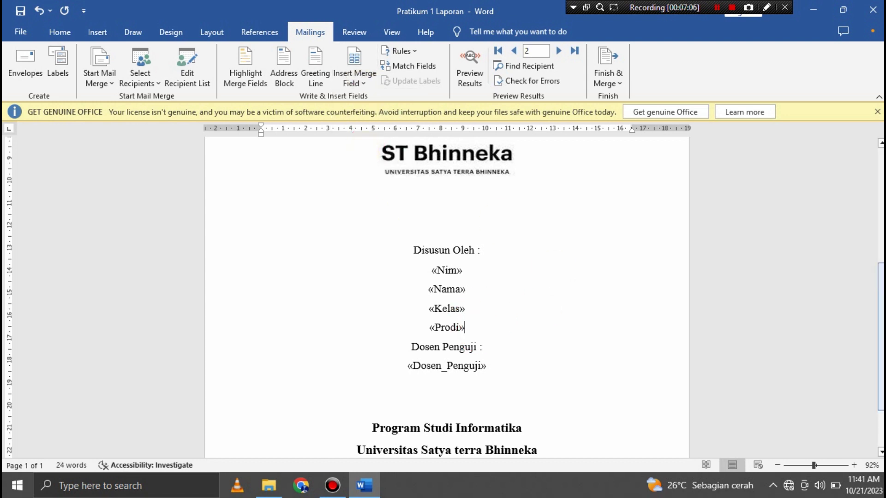
# Step: Insert «Tahun_Ajaran» on a new line below the university name, keeping one page
pyautogui.scroll(-2, 595, 427)
pyautogui.click(562, 378)
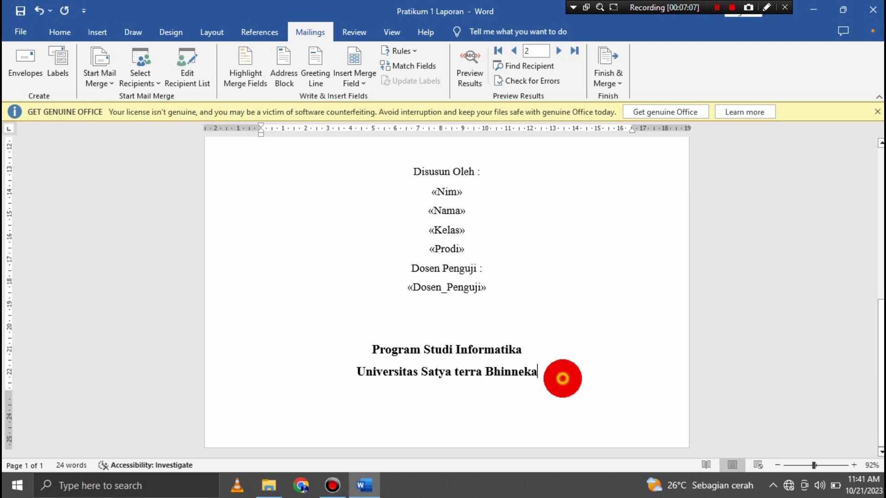
pyautogui.hotkey('ctrl', 'Return')
pyautogui.click(438, 225)
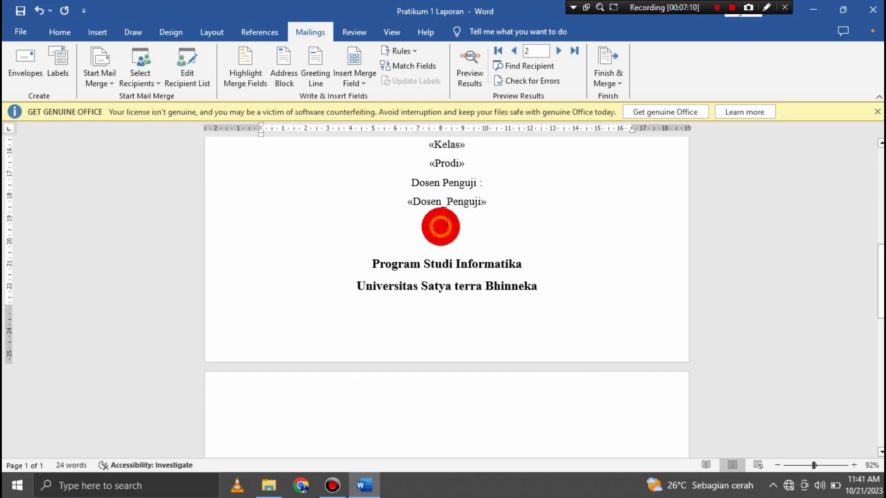
pyautogui.hotkey('ctrl', 'z')
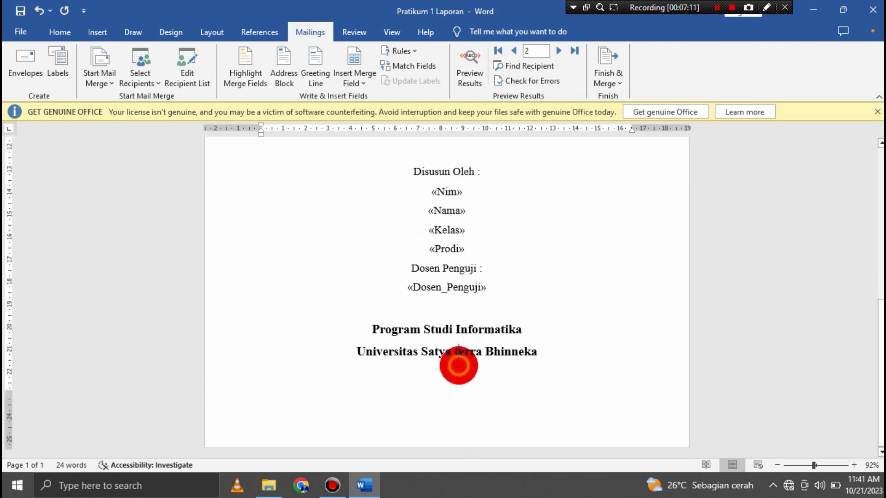
pyautogui.press('Return')
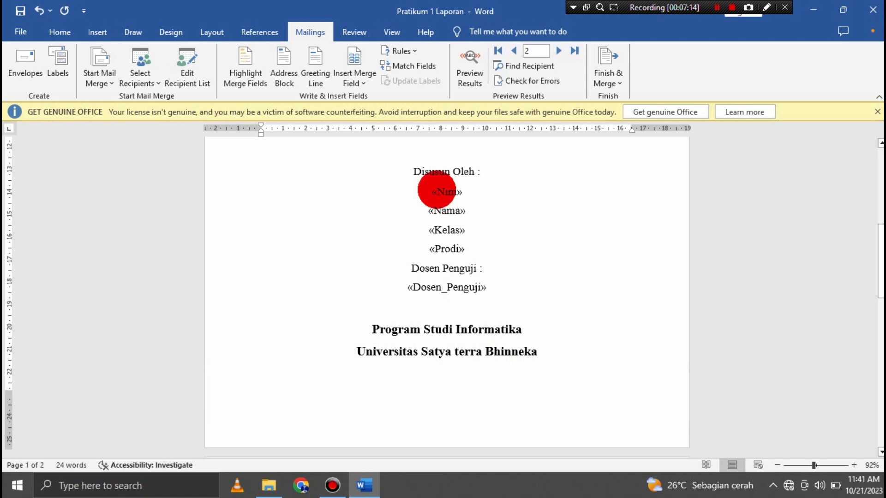
pyautogui.click(355, 76)
pyautogui.click(367, 175)
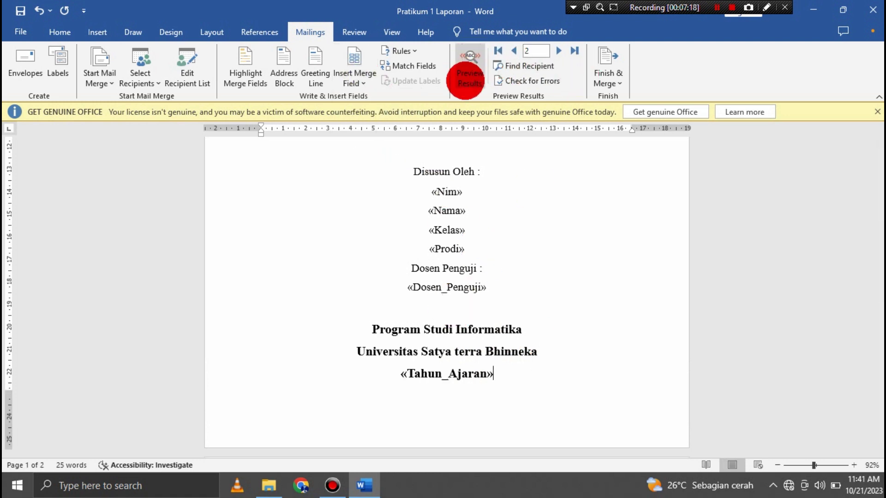
# Step: Preview the merged cover page, browsing records 1 to 3 and ending on record 3
pyautogui.click(467, 70)
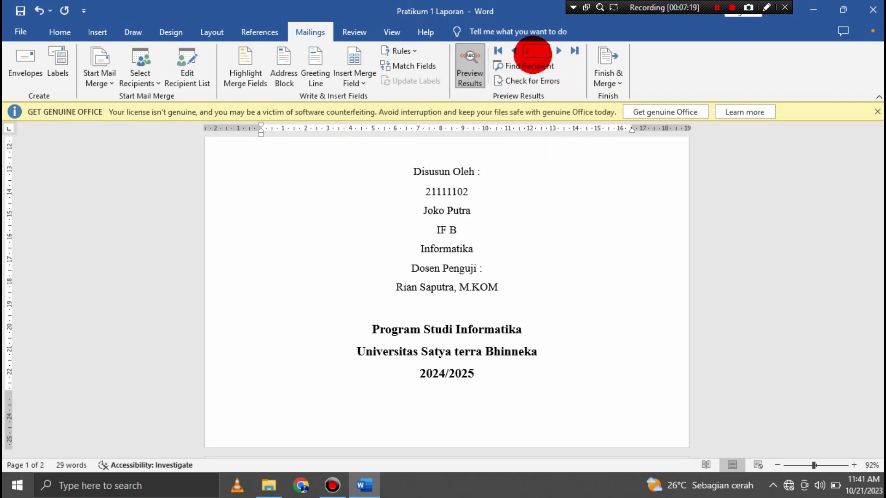
pyautogui.moveTo(879, 236)
pyautogui.moveTo(873, 253); pyautogui.dragTo(871, 235)
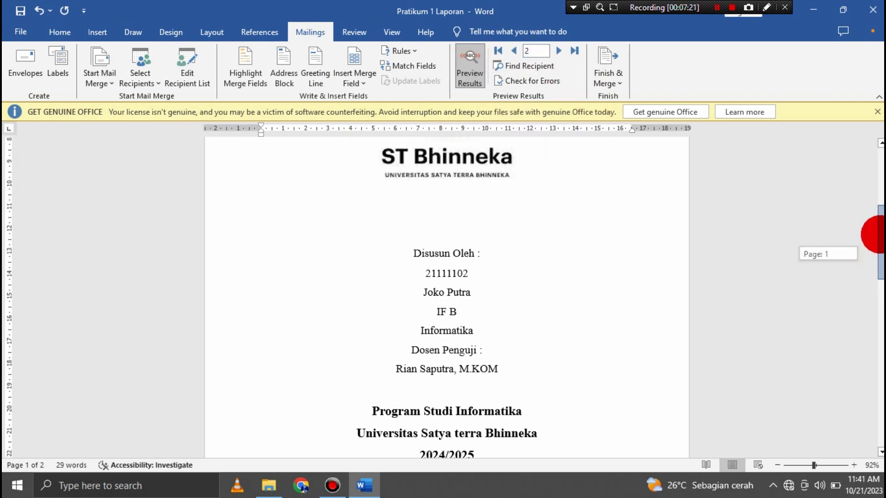
pyautogui.click(513, 51)
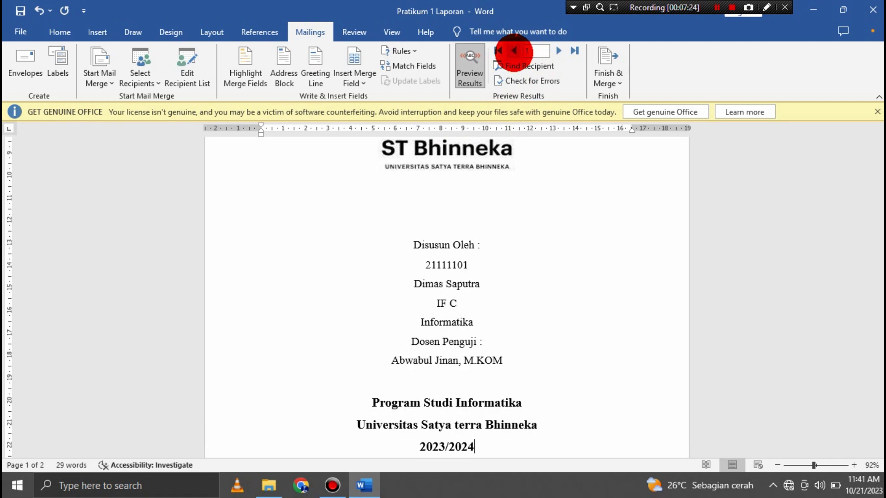
pyautogui.click(558, 50)
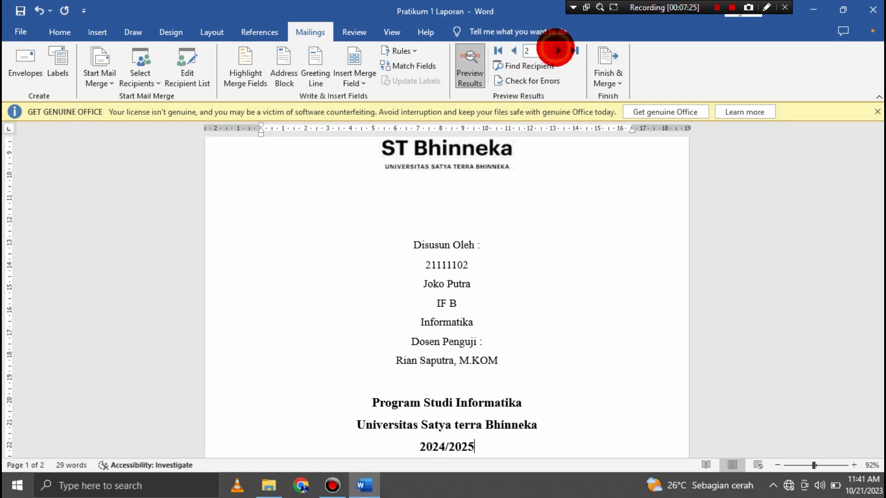
pyautogui.click(513, 51)
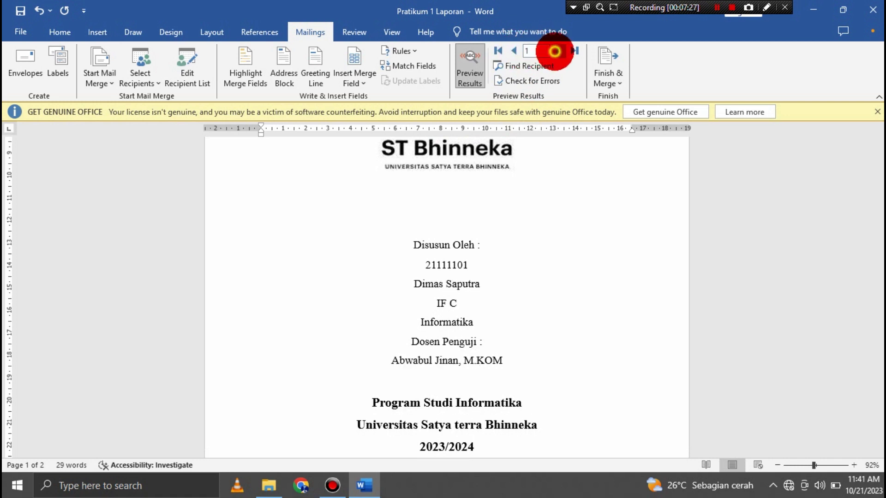
pyautogui.click(558, 50)
pyautogui.click(557, 50)
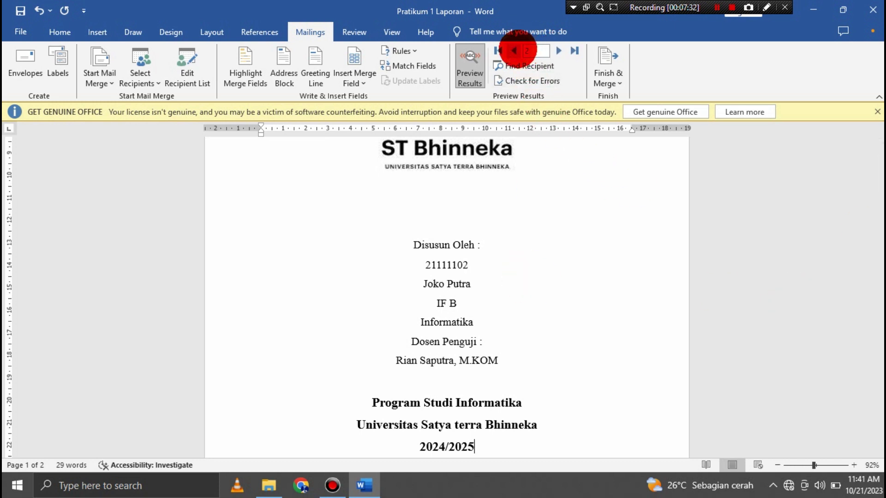
pyautogui.click(515, 50)
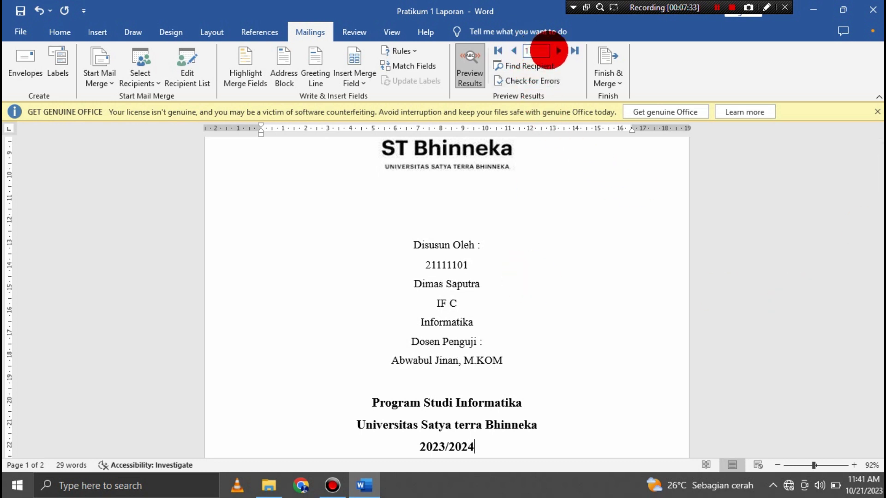
pyautogui.click(557, 50)
pyautogui.click(557, 51)
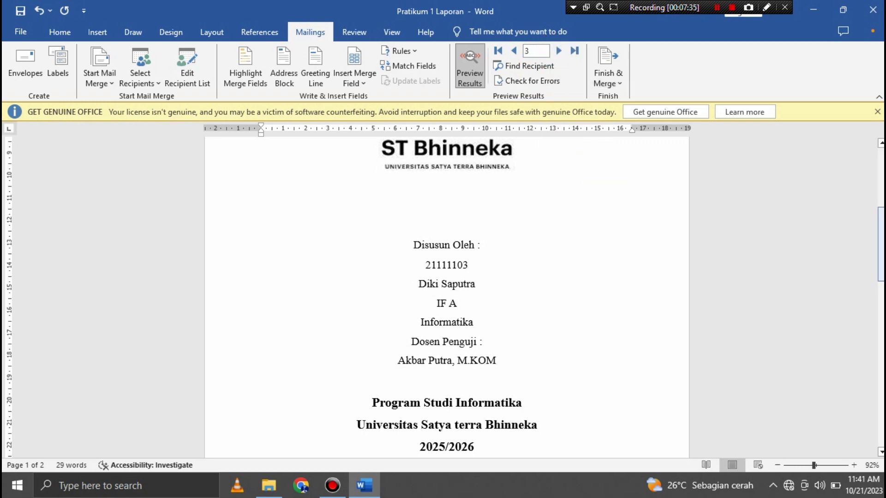